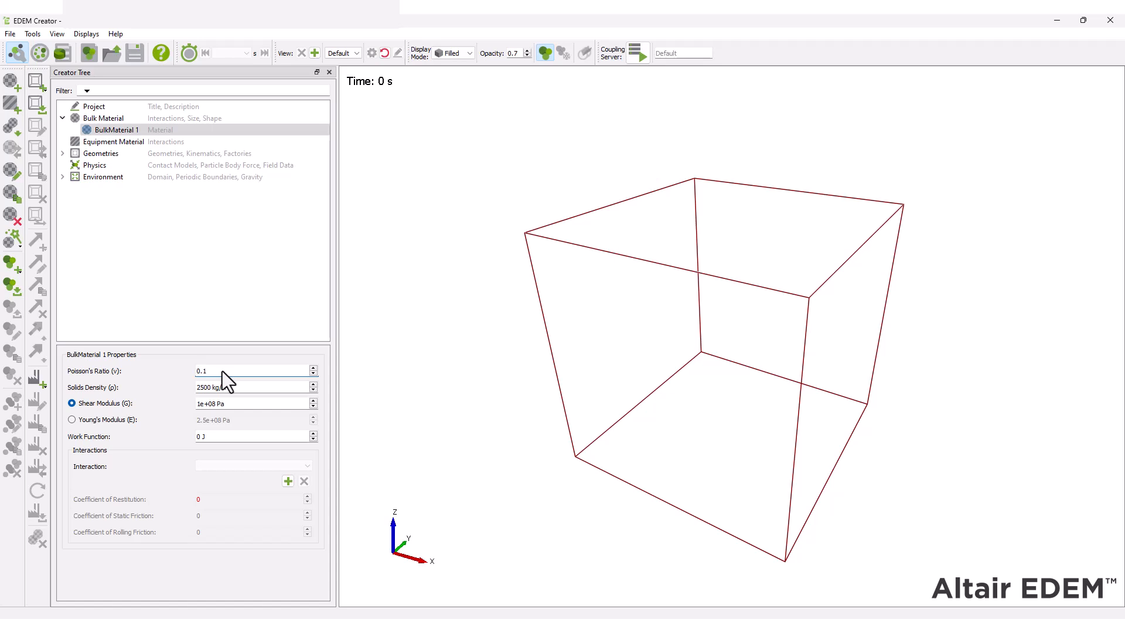
Set BulkMaterial 1's solids density to 3000 kg/m³ and shear modulus to 1.5e+06 Pa, and add its interaction with itself.
key(Tab)
text(3000)
key(Tab)
text(1.5e+06)
key(Tab)
click(288, 481)
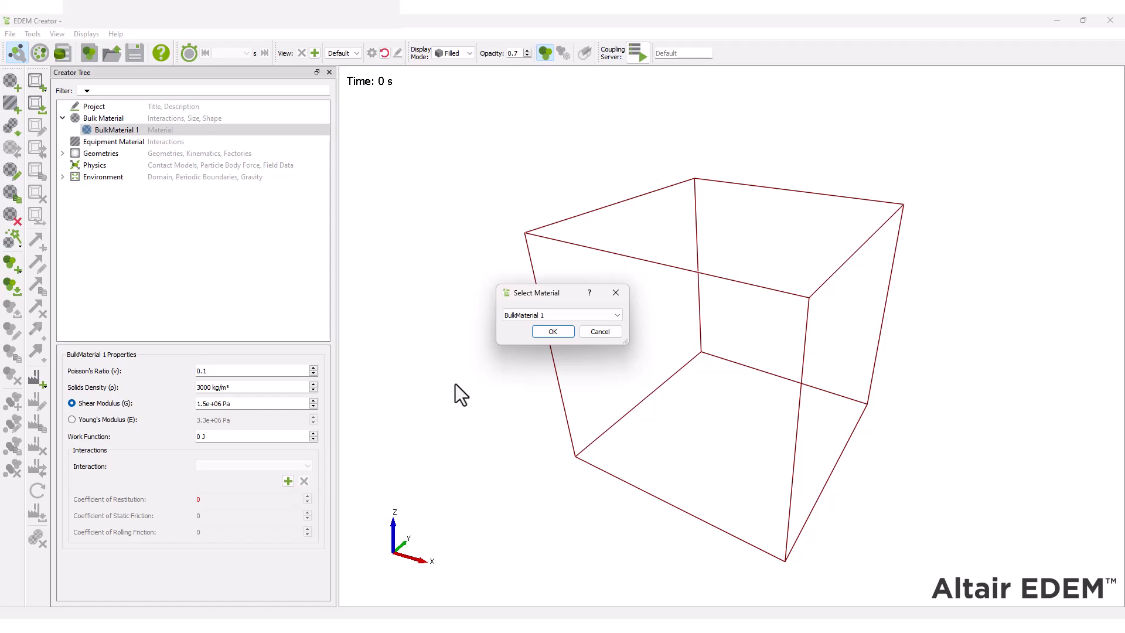
click(541, 332)
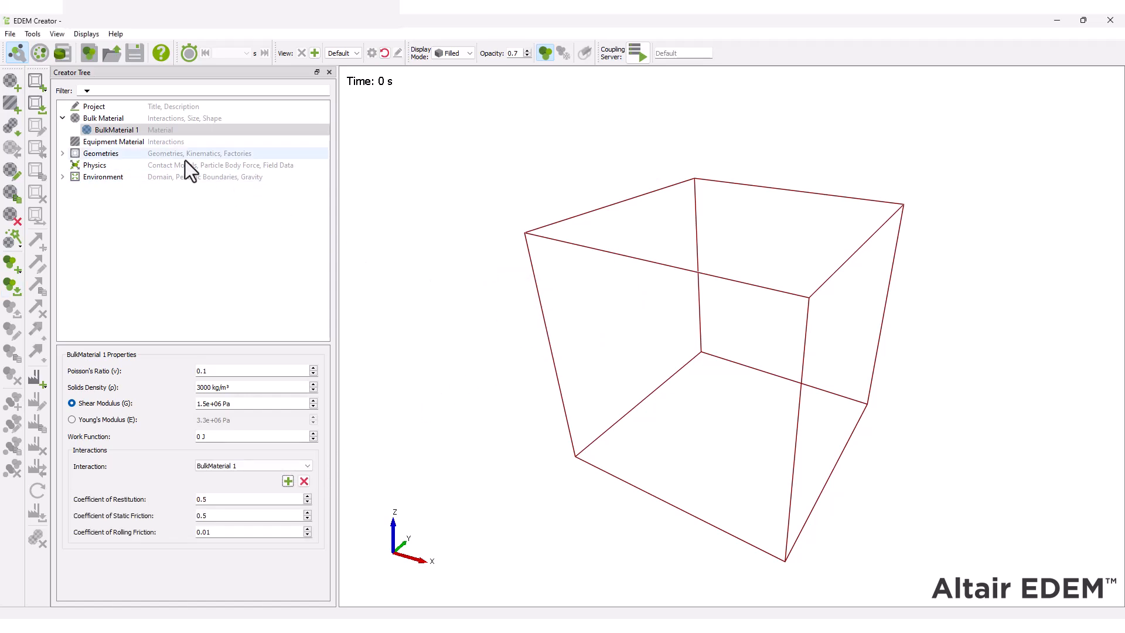
Add a new single-sphere particle to BulkMaterial 1.
right_click(126, 131)
key(Down)
key(Down)
key(Down)
key(Down)
key(Down)
key(Down)
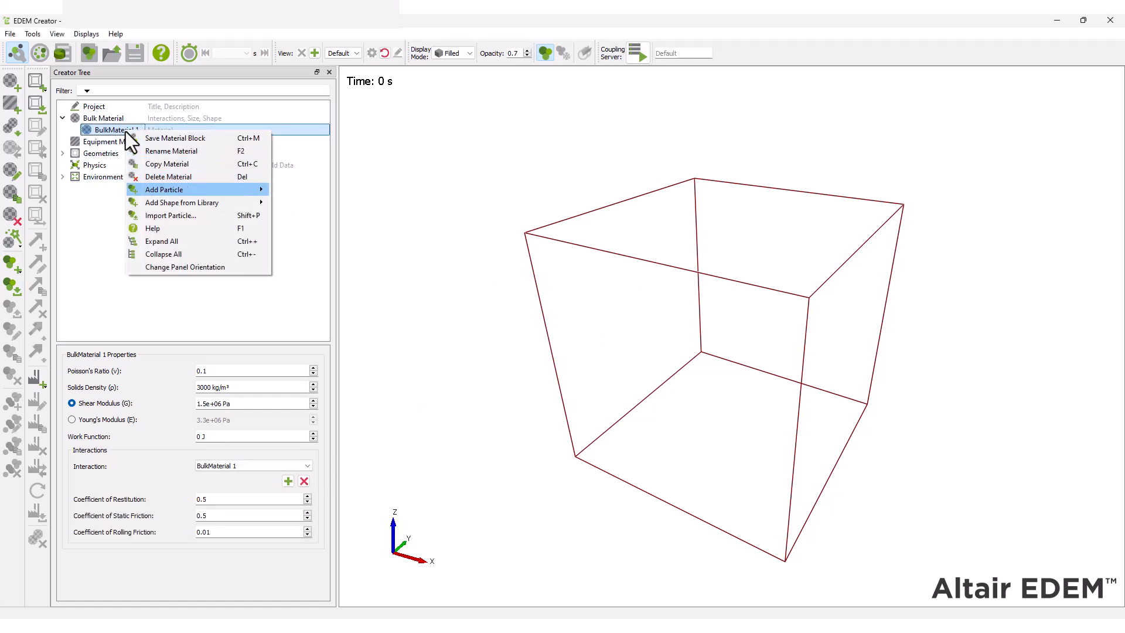
click(321, 201)
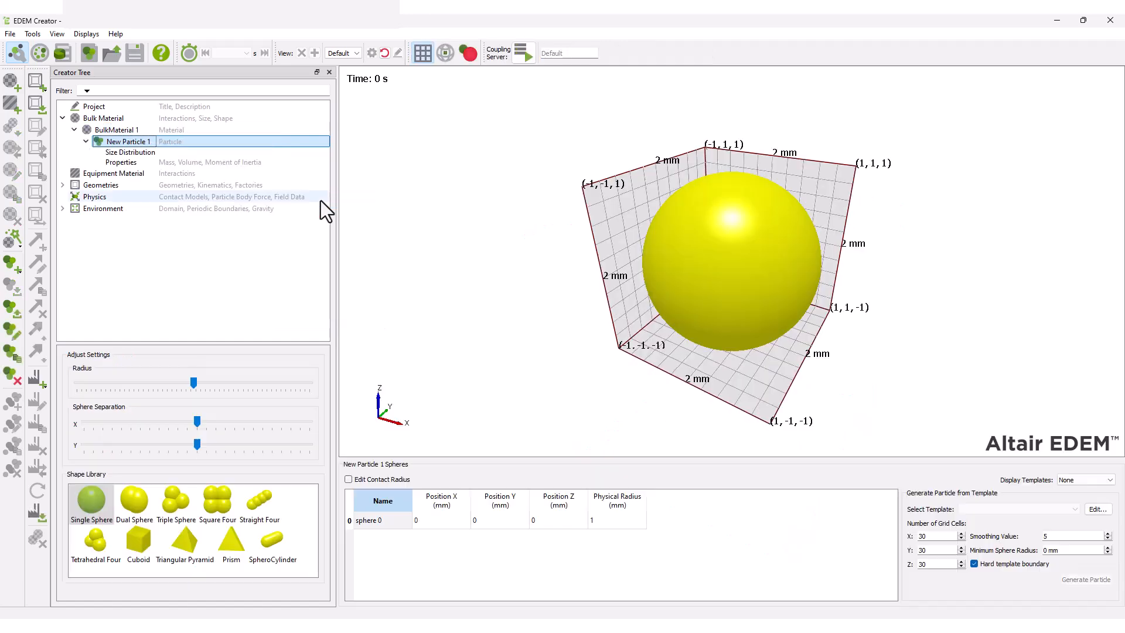
Set the sphere's physical radius to 1.5 mm and, with contact radius editing enabled, its contact radius to 1.7 mm.
click(616, 522)
click(607, 522)
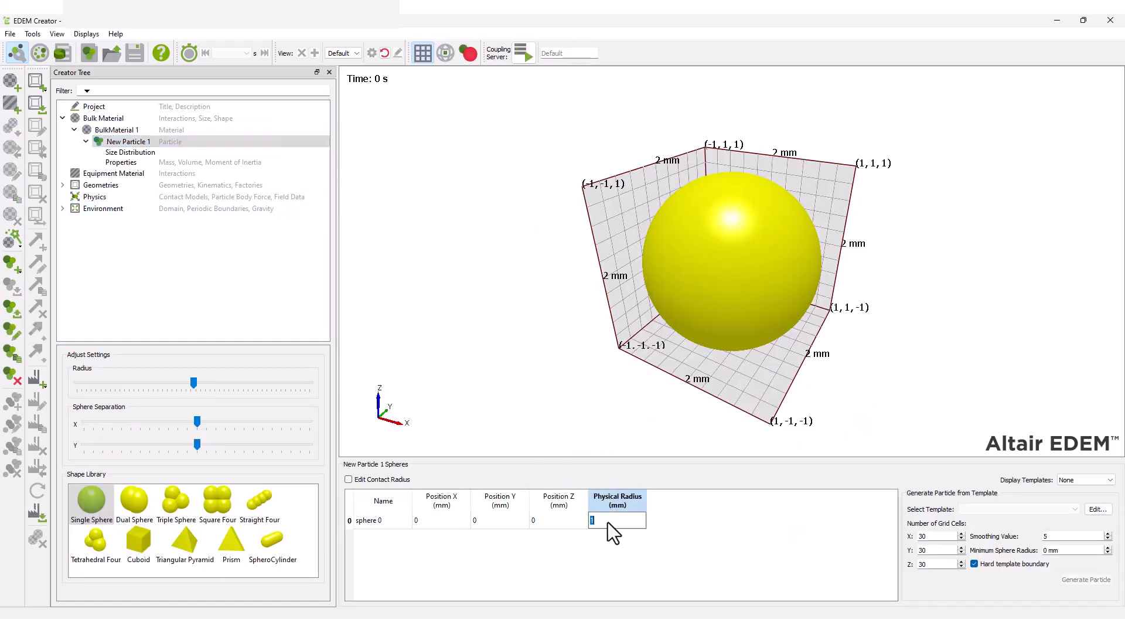
text(1.5)
key(Return)
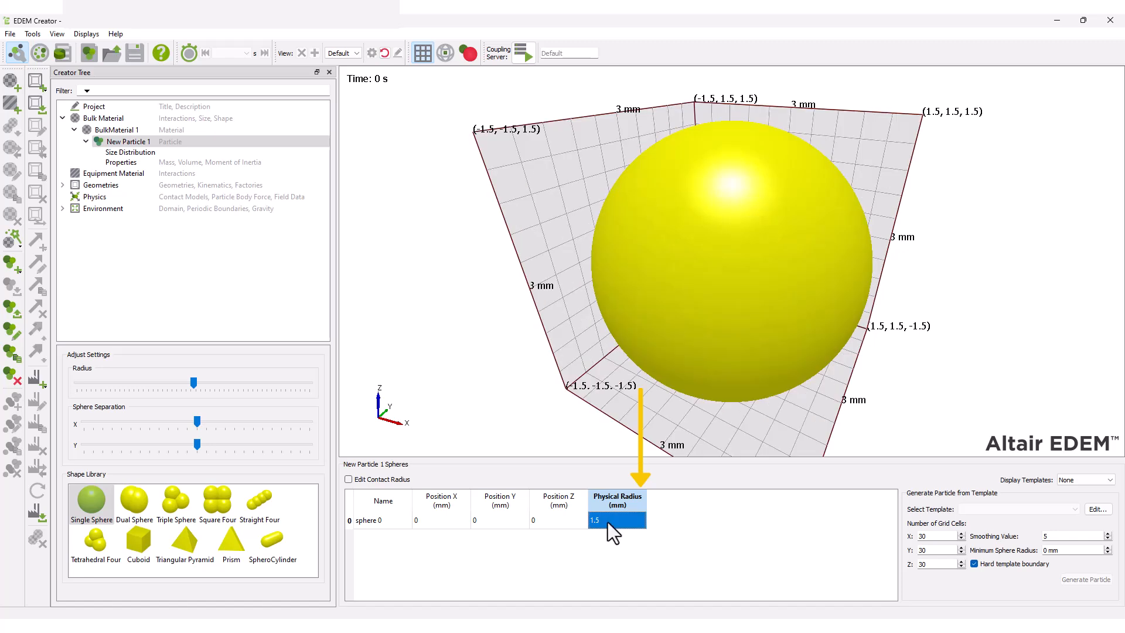
click(348, 479)
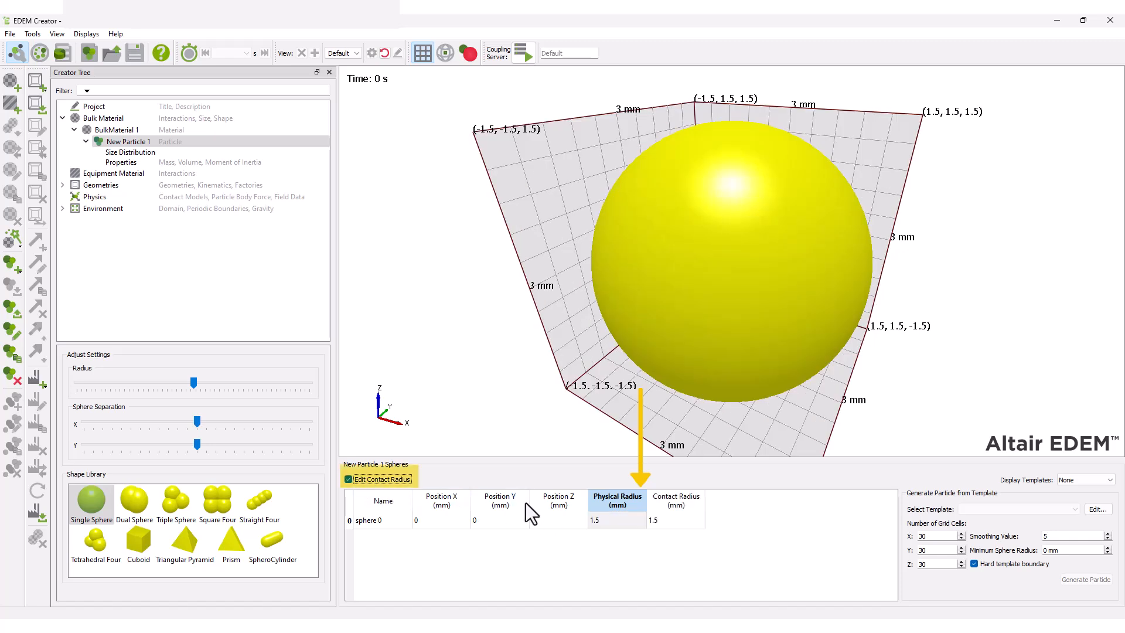
double_click(671, 522)
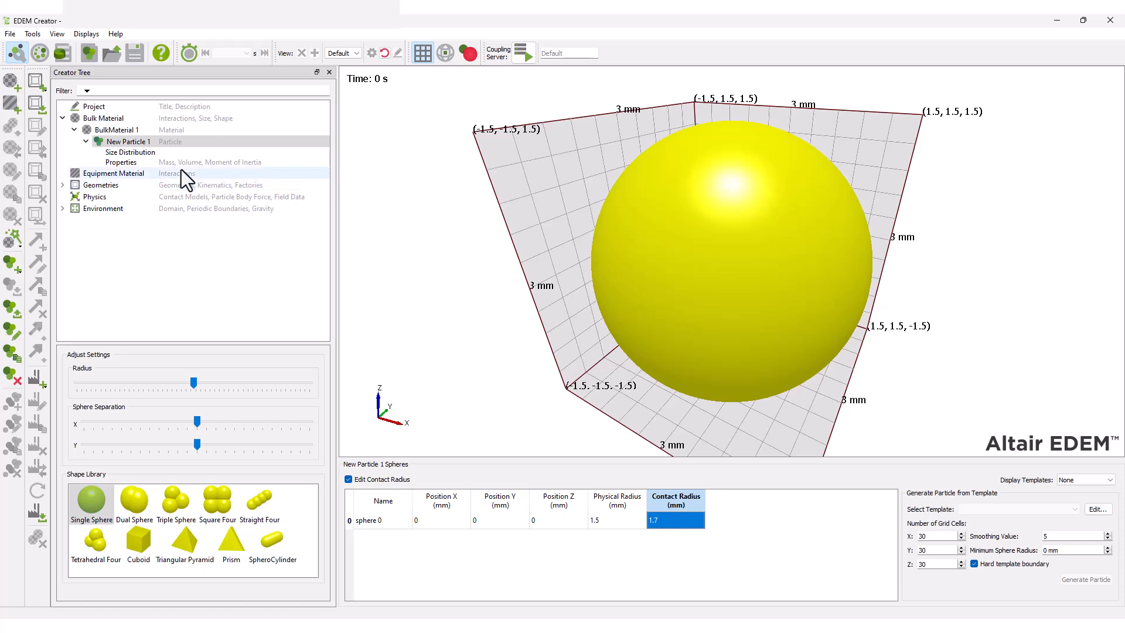
Give the particle a random size distribution with a minimum of 0.8, and calculate its properties based on spheres.
click(185, 154)
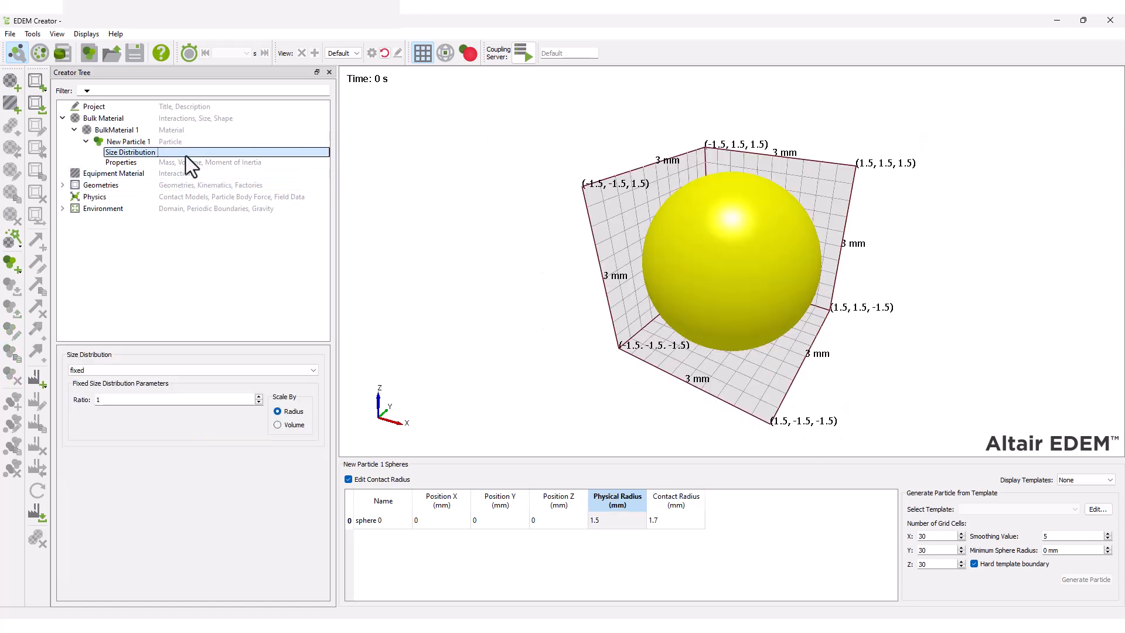
click(161, 372)
click(147, 403)
drag(148, 402, 101, 402)
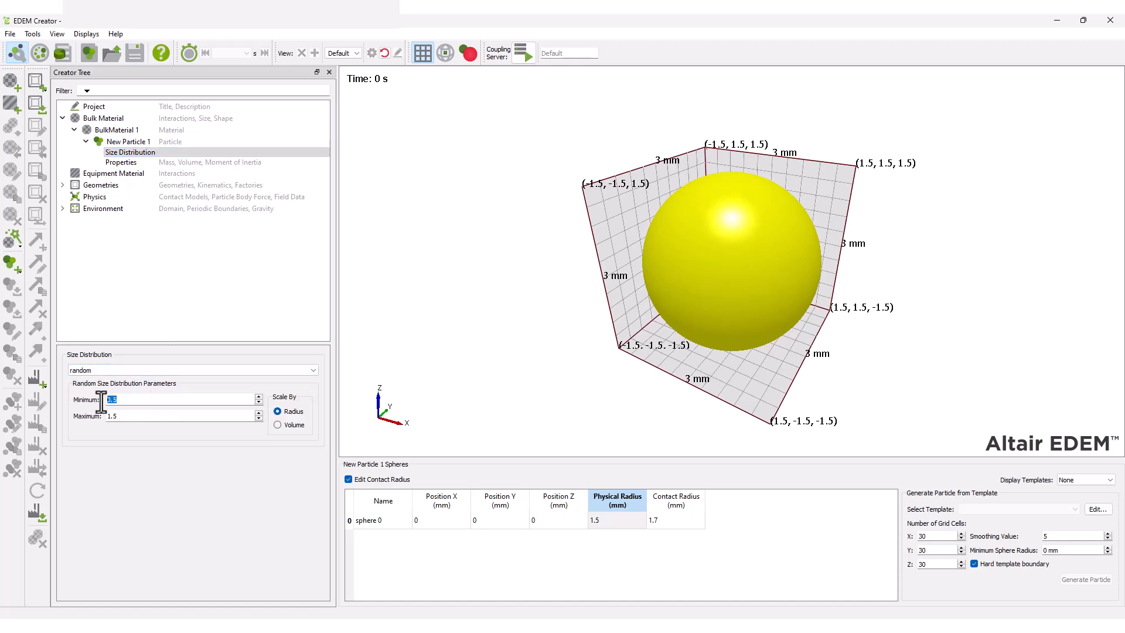
text(0.8)
key(Tab)
click(163, 164)
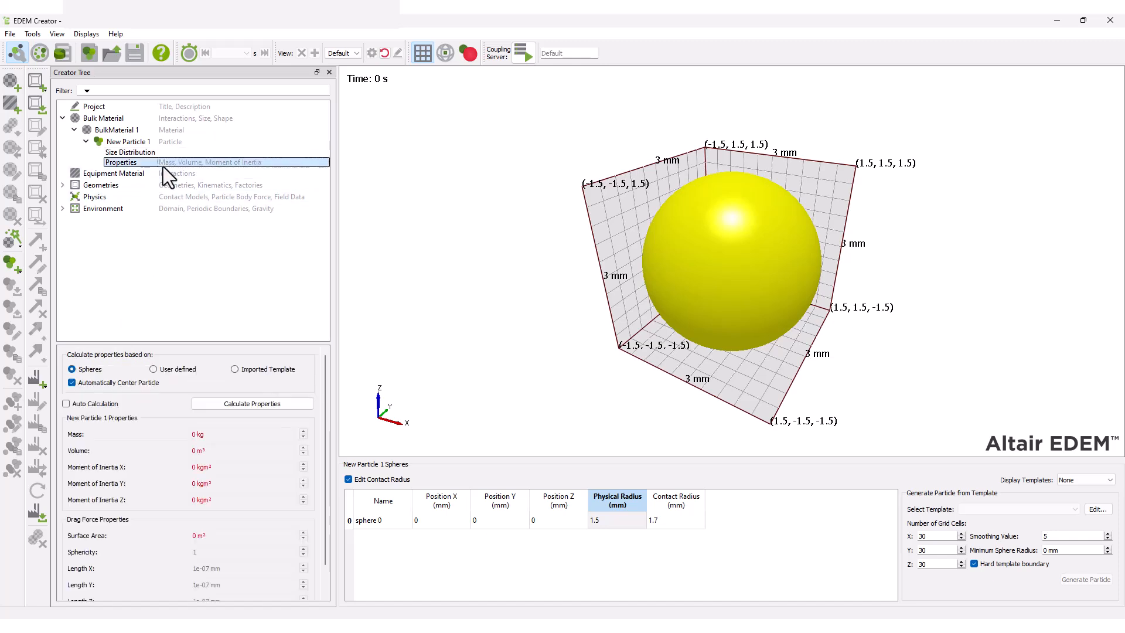
click(234, 406)
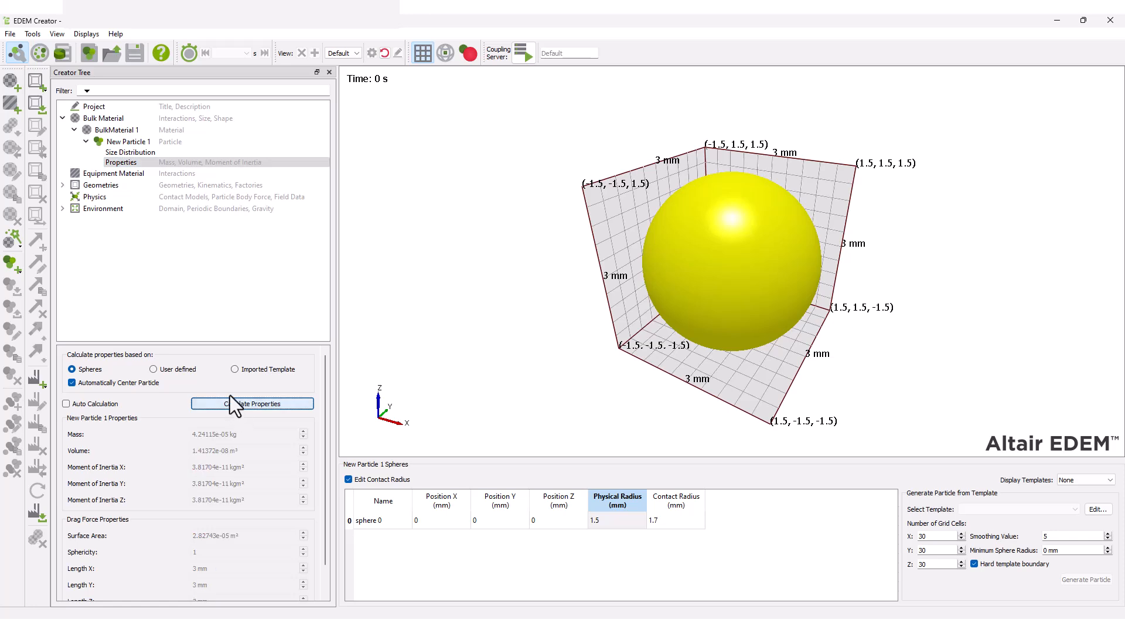
Add an equipment material named Steel.
right_click(151, 171)
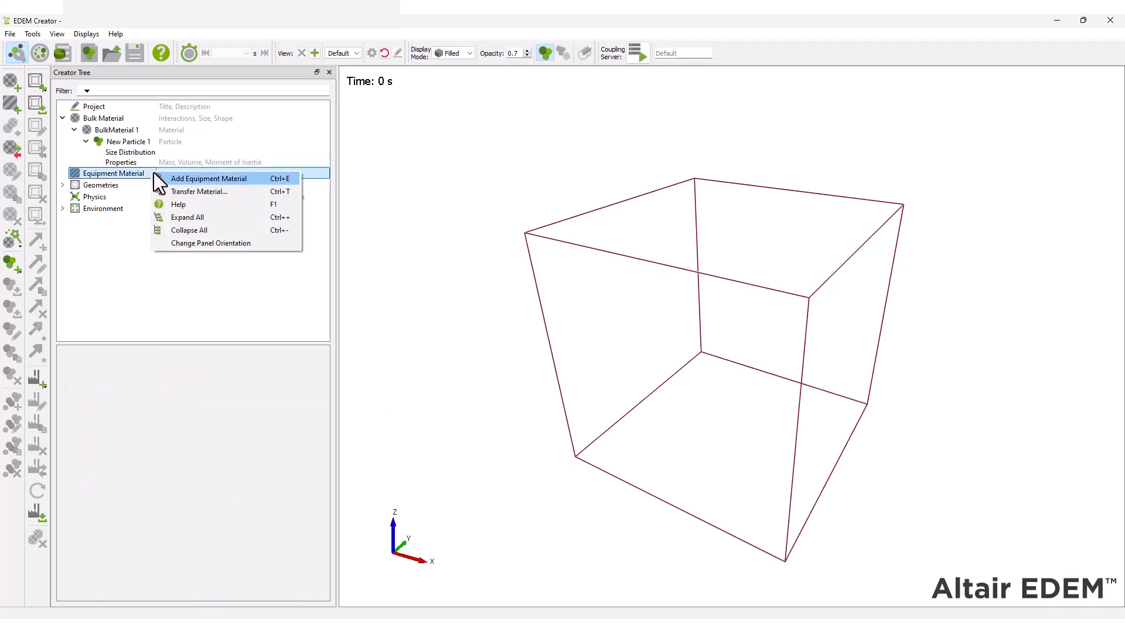
click(171, 177)
text(Steel)
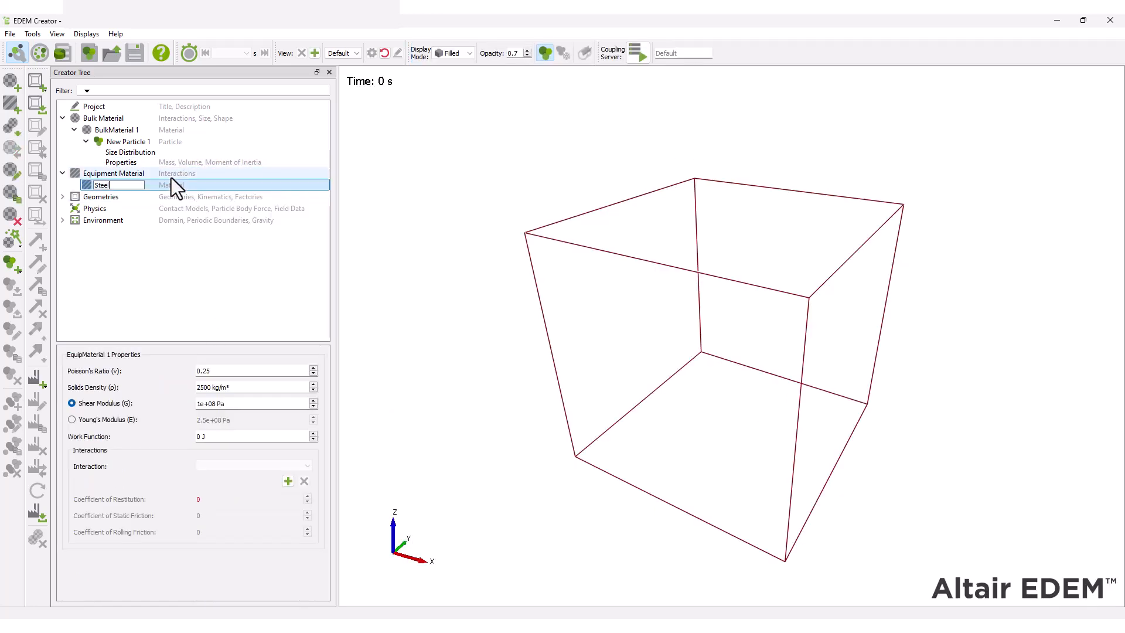
key(Return)
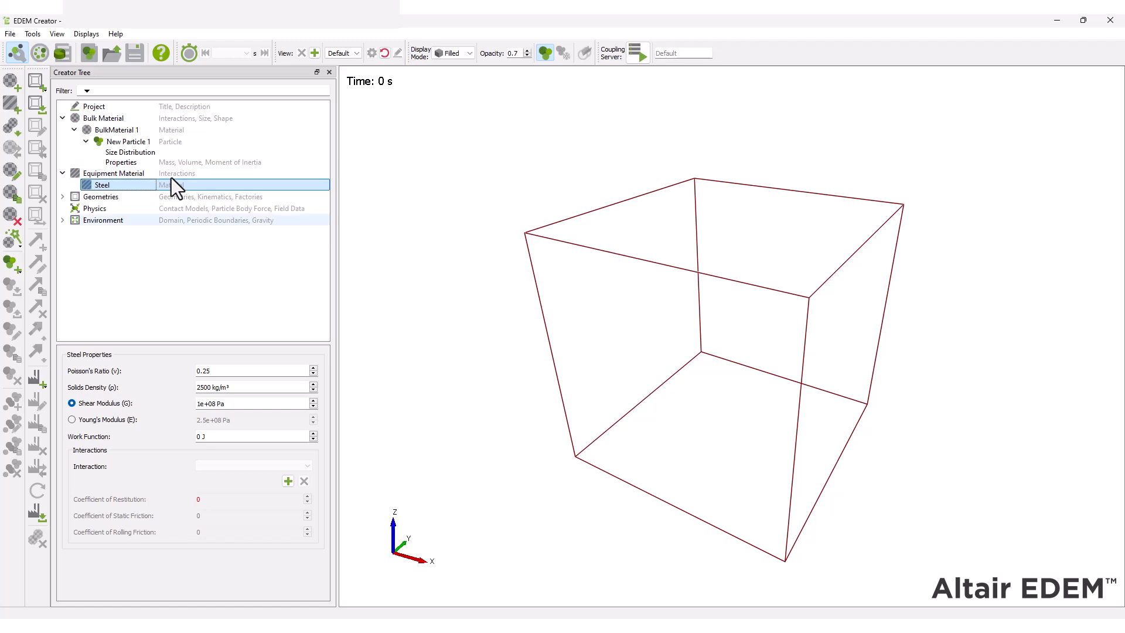
Set Steel's Poisson's ratio to 0.3, solids density to 7800 kg/m³ and shear modulus to 7e+10 Pa, and add its interaction with BulkMaterial 1.
double_click(228, 371)
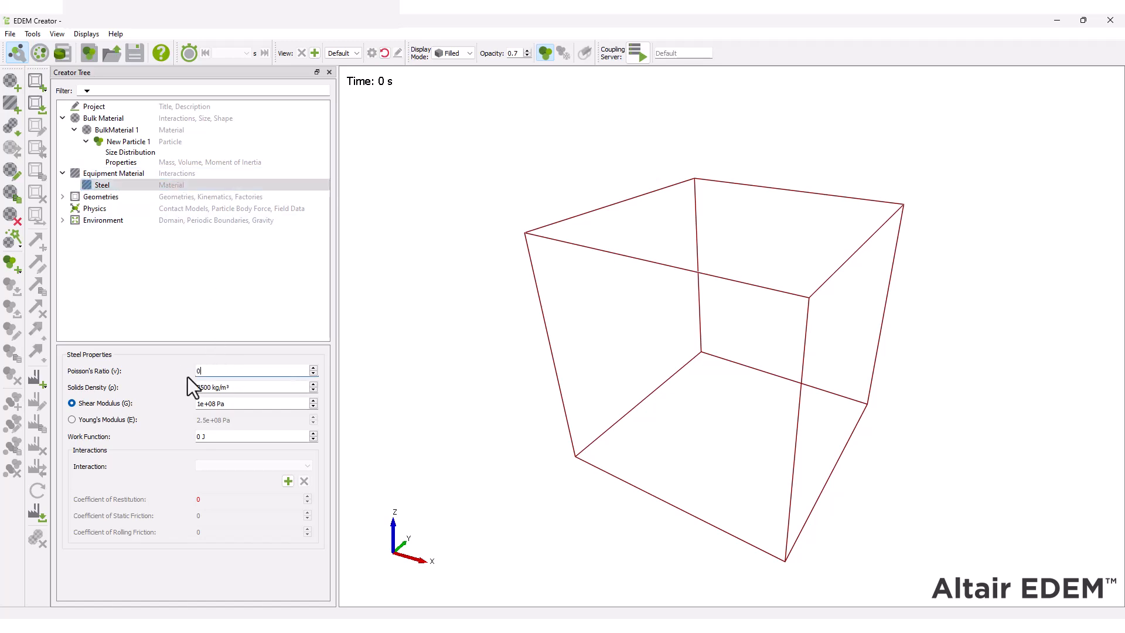
key(Tab)
text(7800)
key(Tab)
text(7)
key(Tab)
click(288, 482)
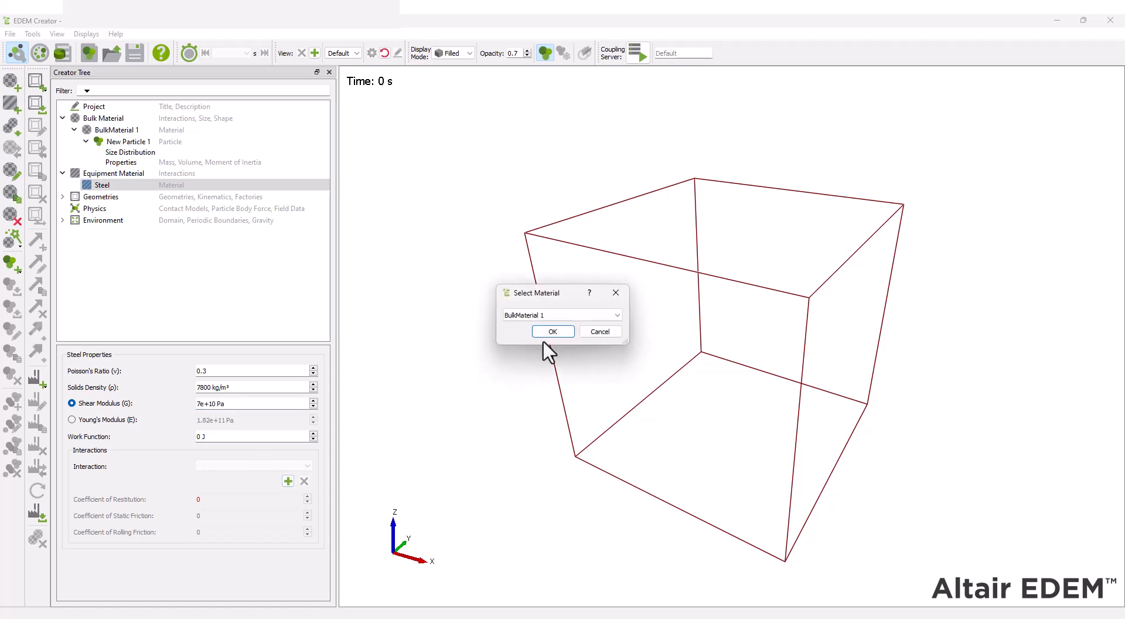
click(553, 332)
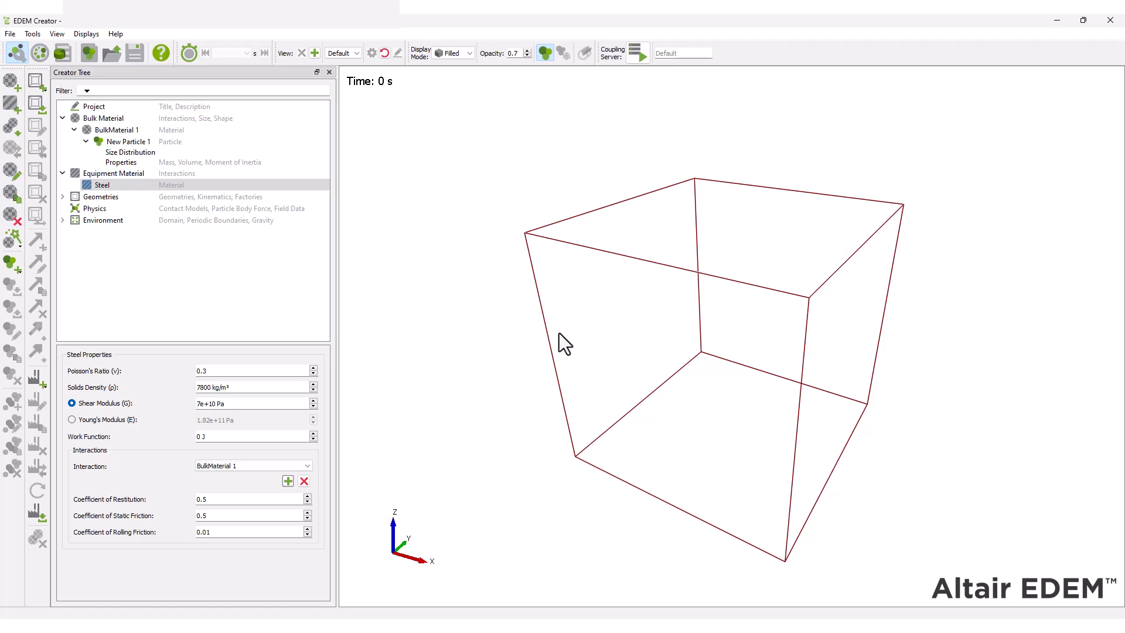
Add a polygon geometry named CompressionPlate.
right_click(148, 198)
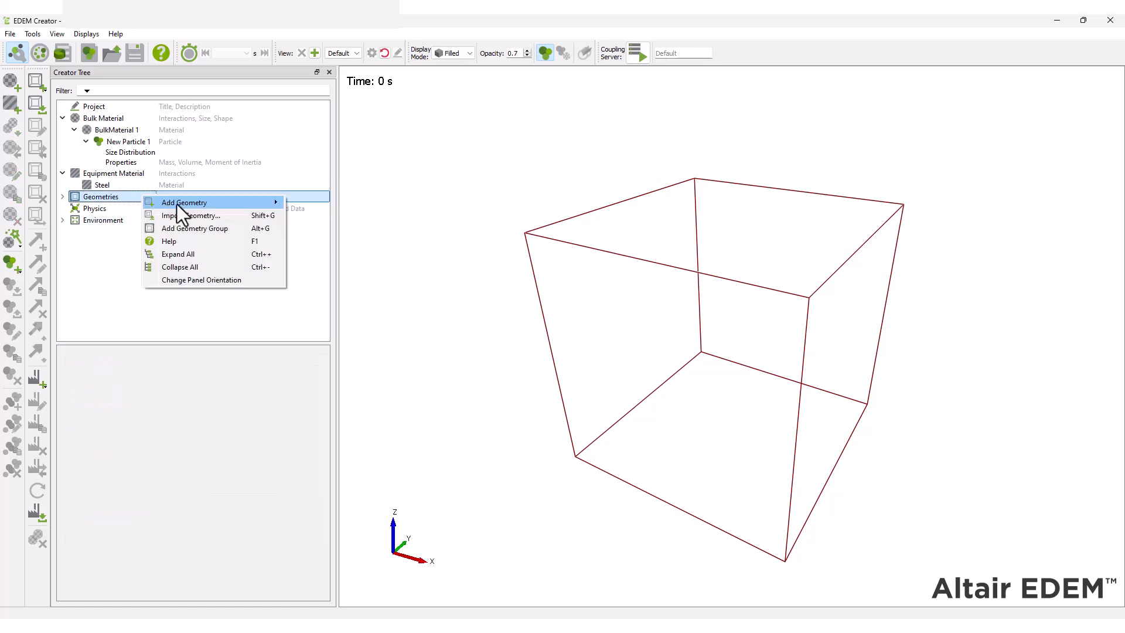
mouse_move(177, 203)
click(318, 231)
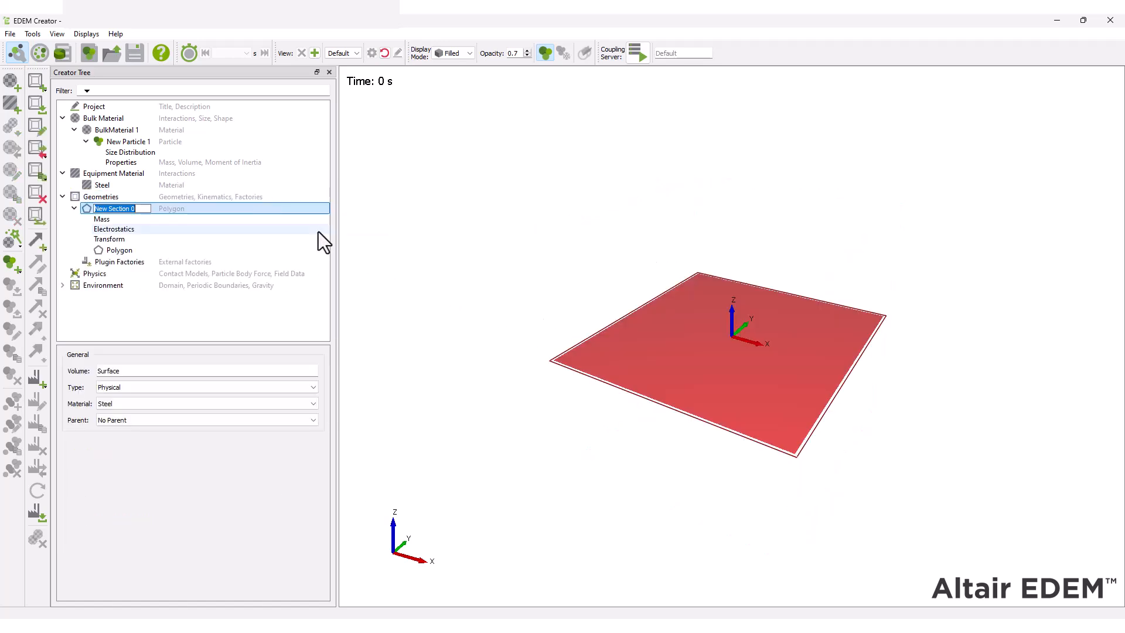
text(CompressionPlate)
key(Return)
Set the Z position of CompressionPlate to 100 mm.
click(306, 240)
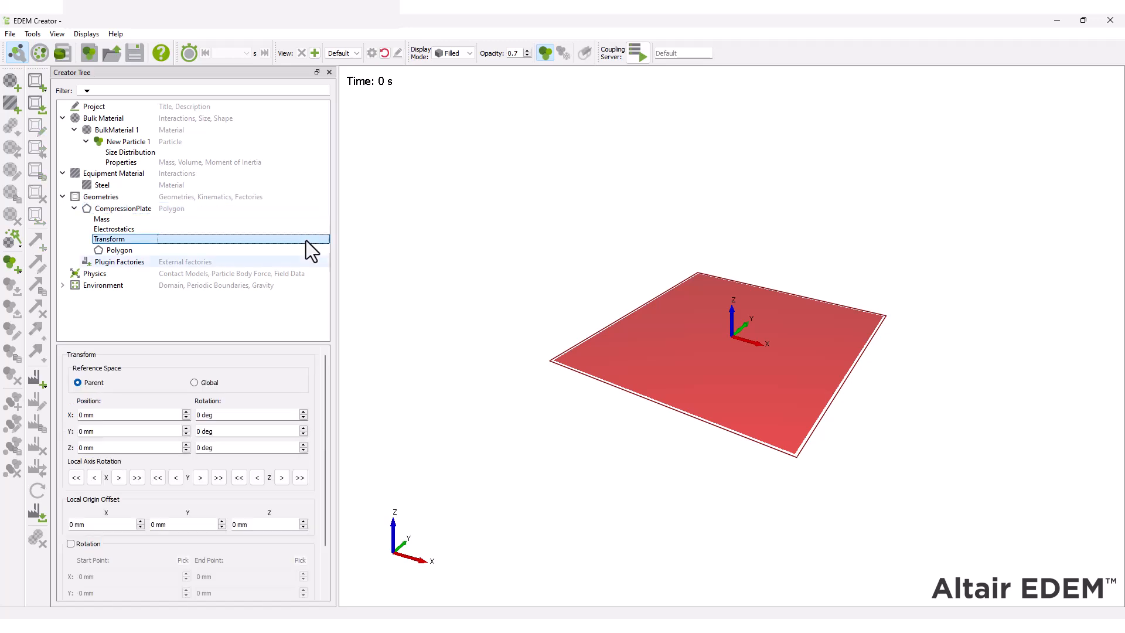
drag(84, 447, 70, 446)
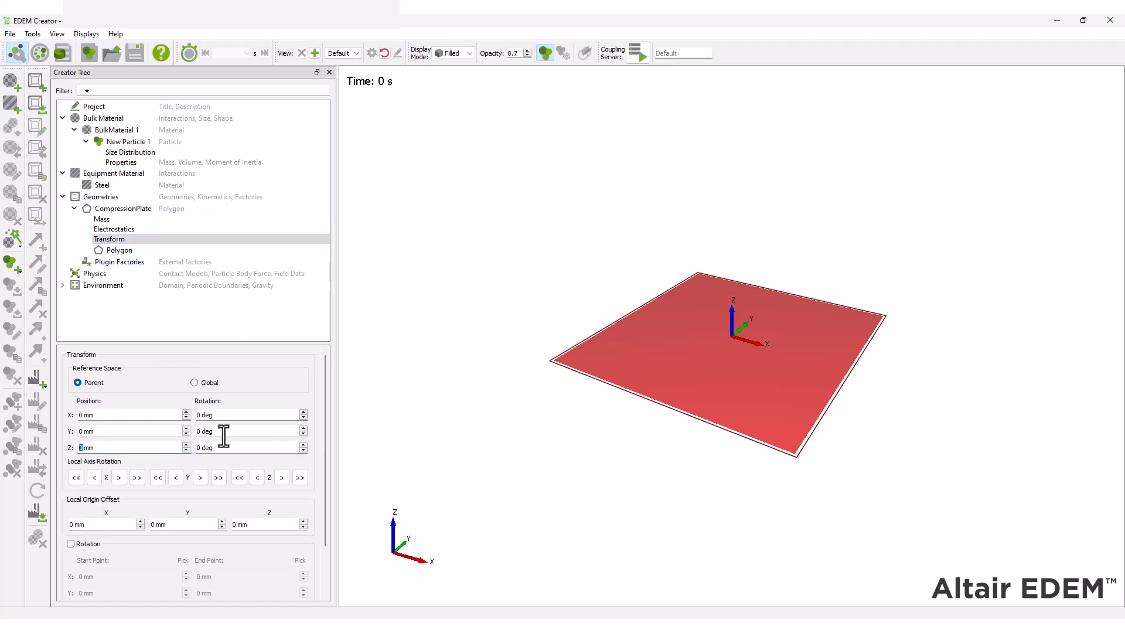
text(100)
key(Return)
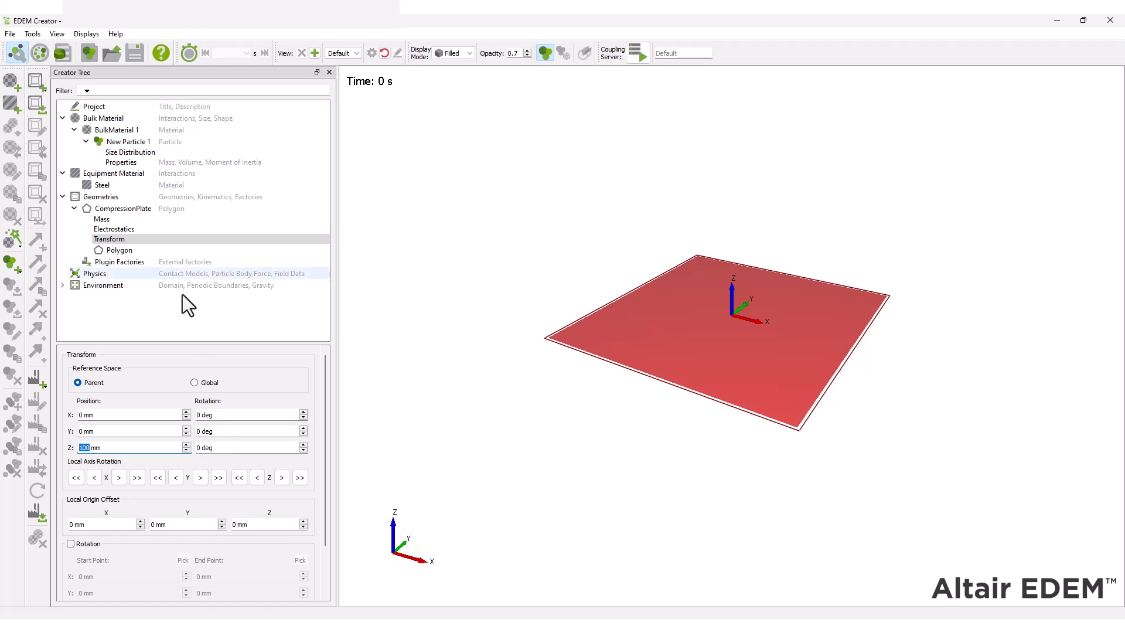
Change CompressionPlate's polygon to 50 edges with a radius of 80 mm.
click(169, 250)
double_click(222, 372)
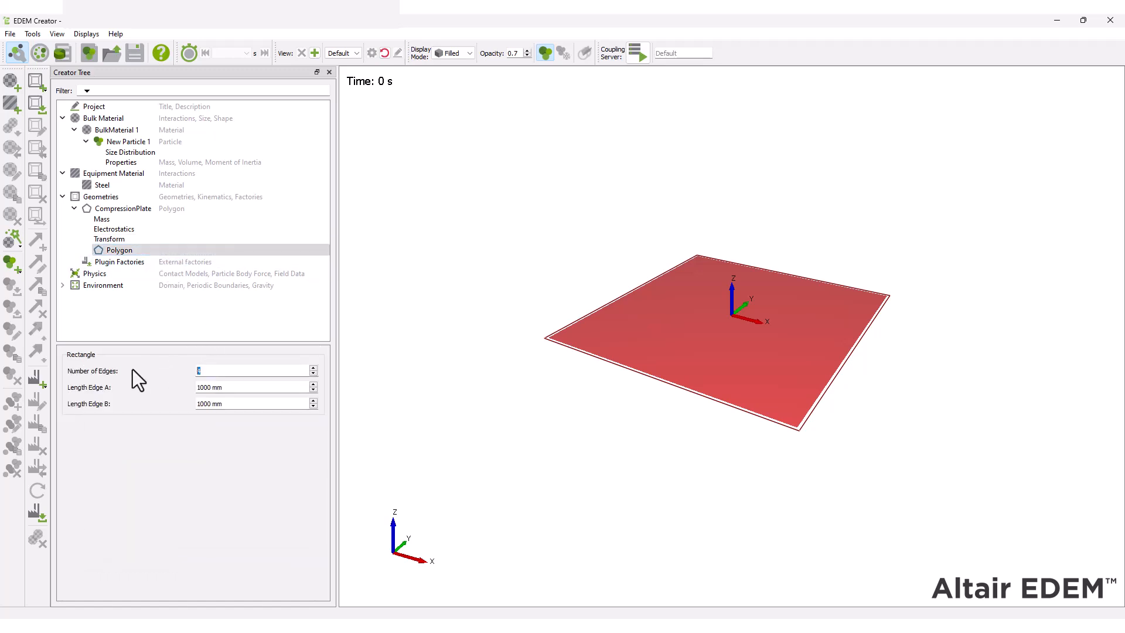
text(50)
key(Tab)
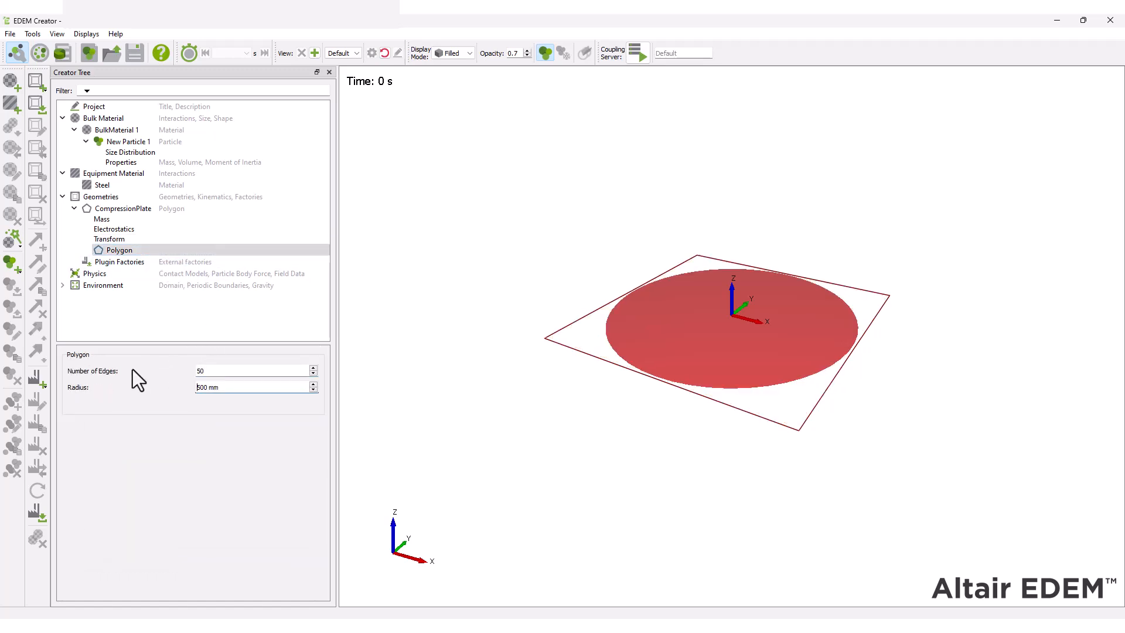
text(3)
key(Return)
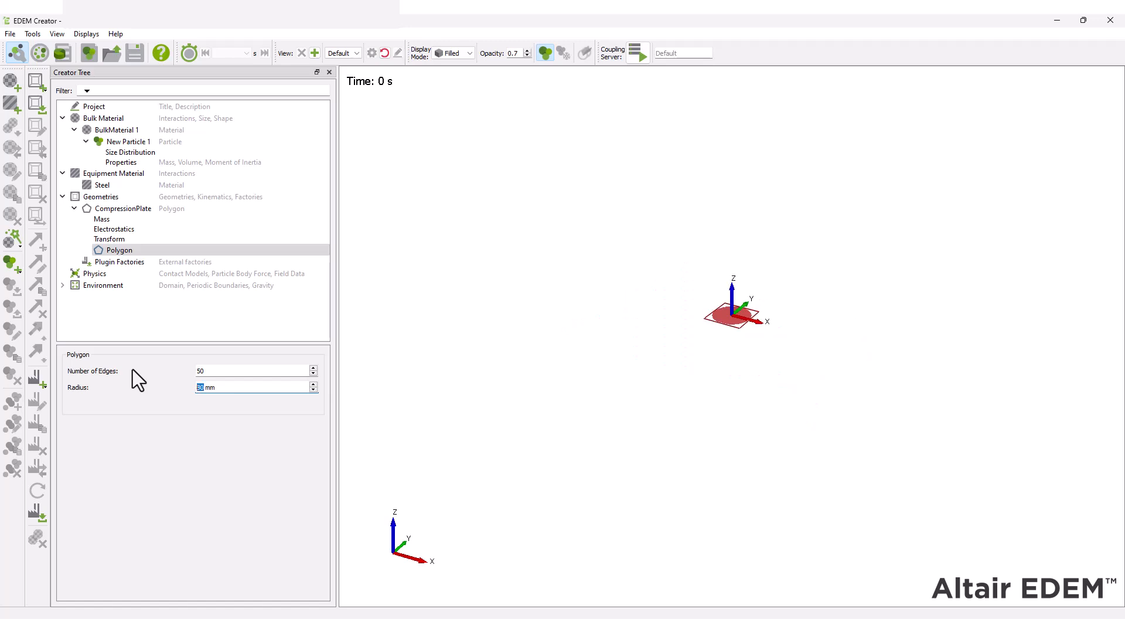
click(384, 54)
Add a linear translation kinematic to CompressionPlate.
click(152, 209)
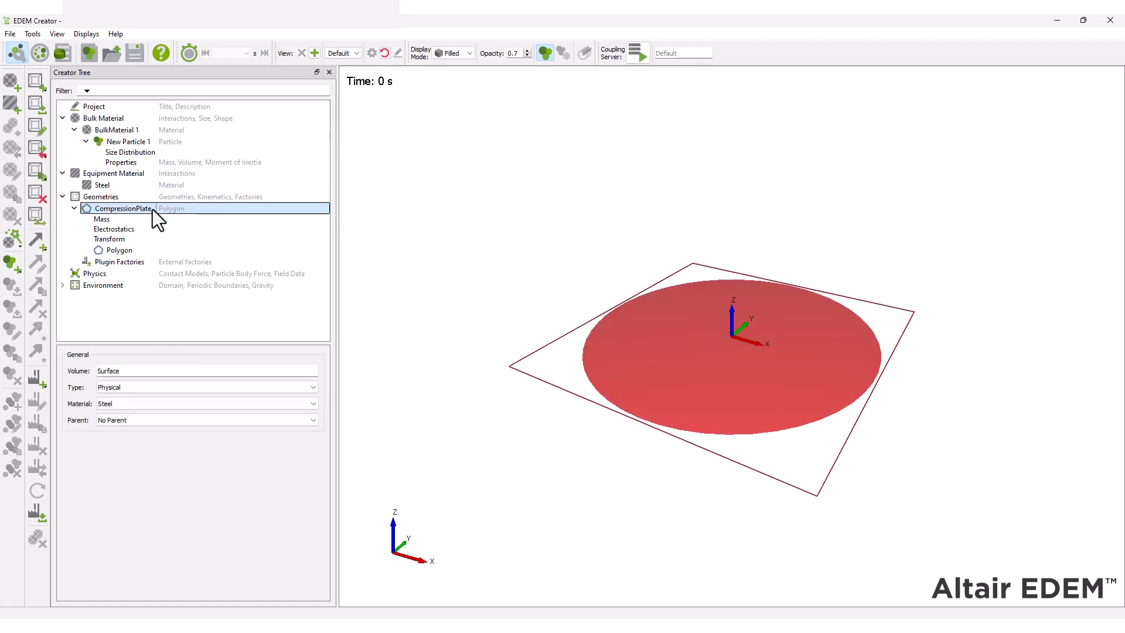
right_click(153, 209)
mouse_move(200, 306)
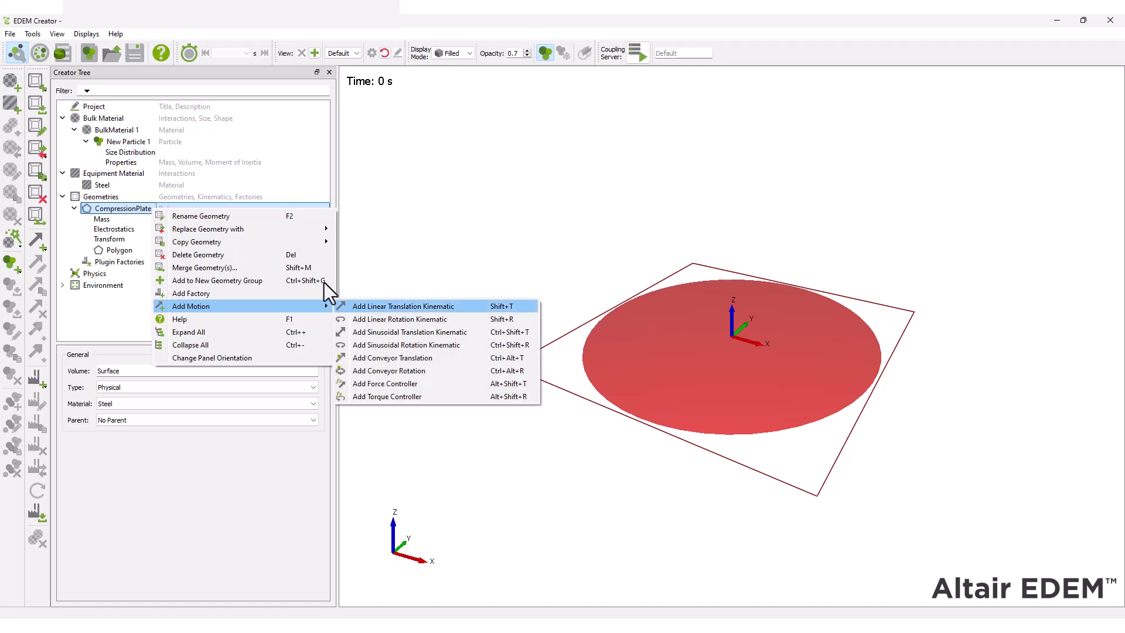
click(376, 305)
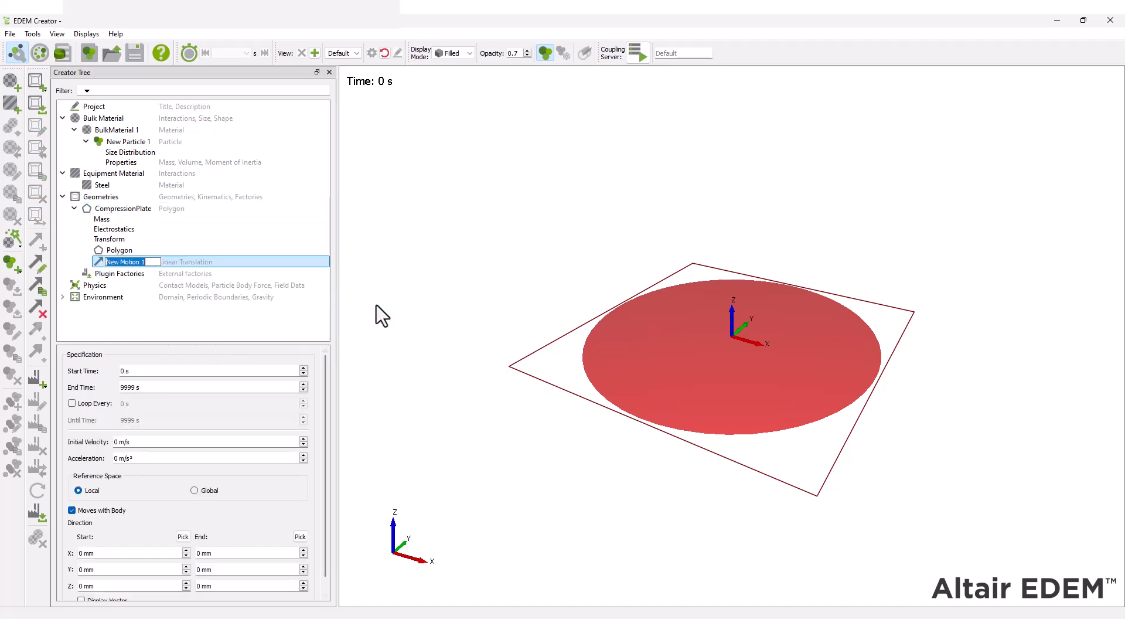
Set the plate motion's initial velocity to 0.005 m/s and its direction's start Z coordinate to 1000 mm.
click(121, 441)
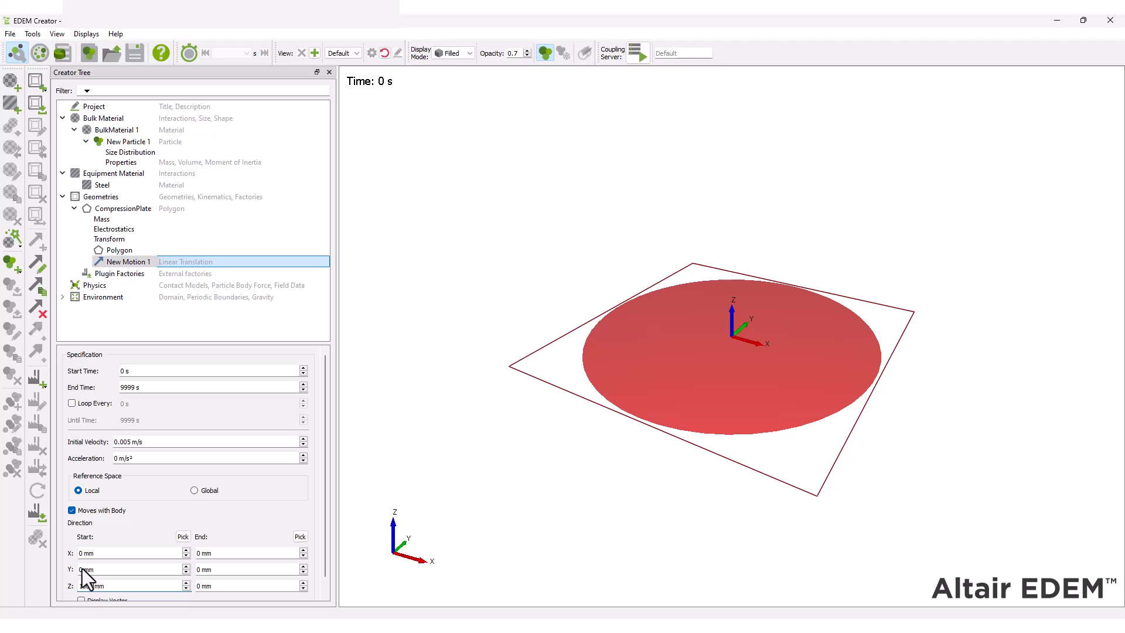
scroll(132, 501, down, 1)
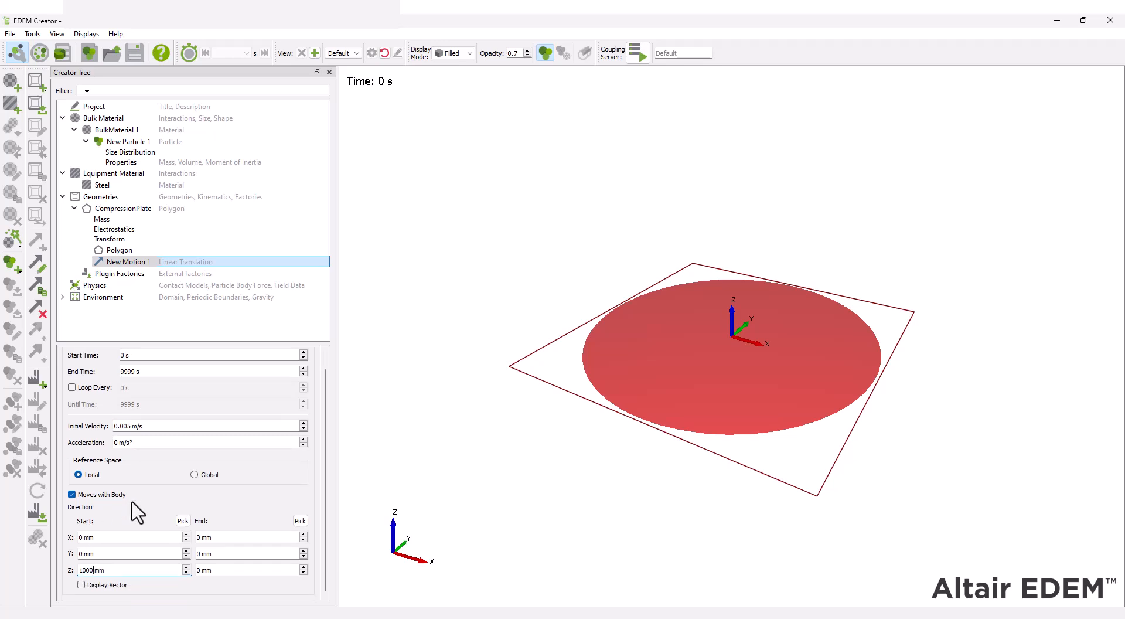
key(shift+Home)
Add a second polygon geometry named GroundPlate.
right_click(150, 201)
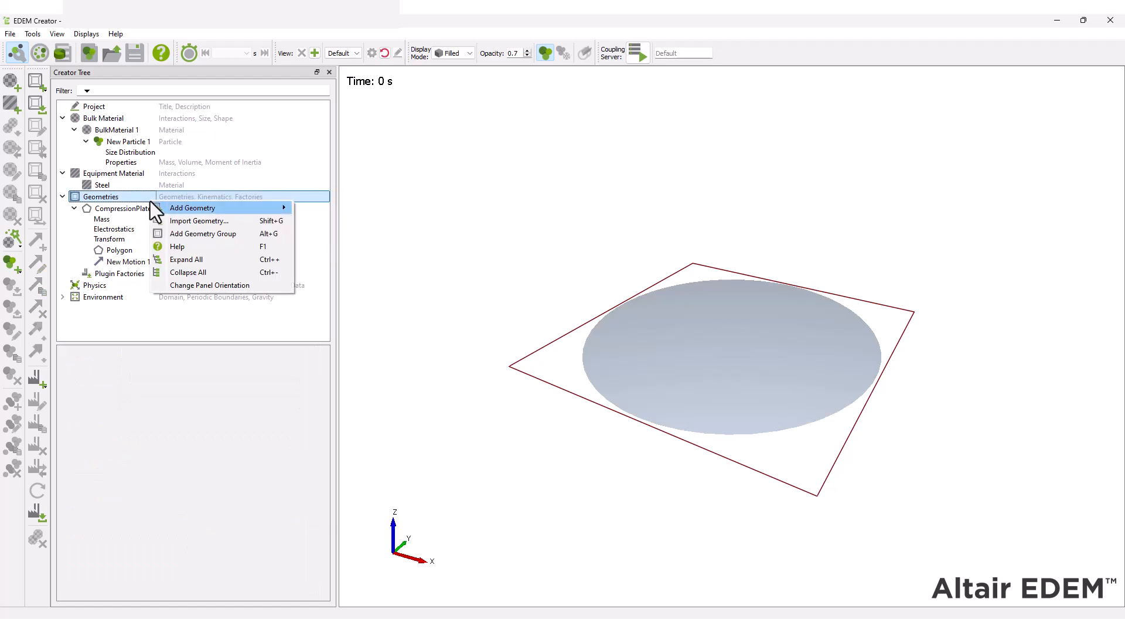
mouse_move(231, 215)
click(326, 235)
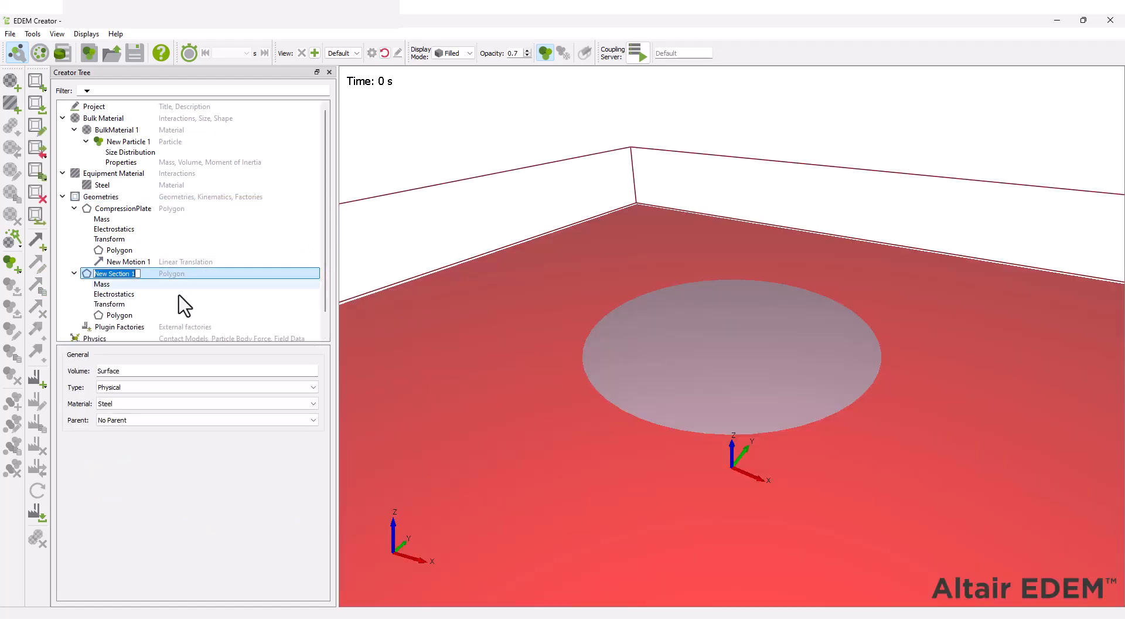
text(GroundPlate)
key(Return)
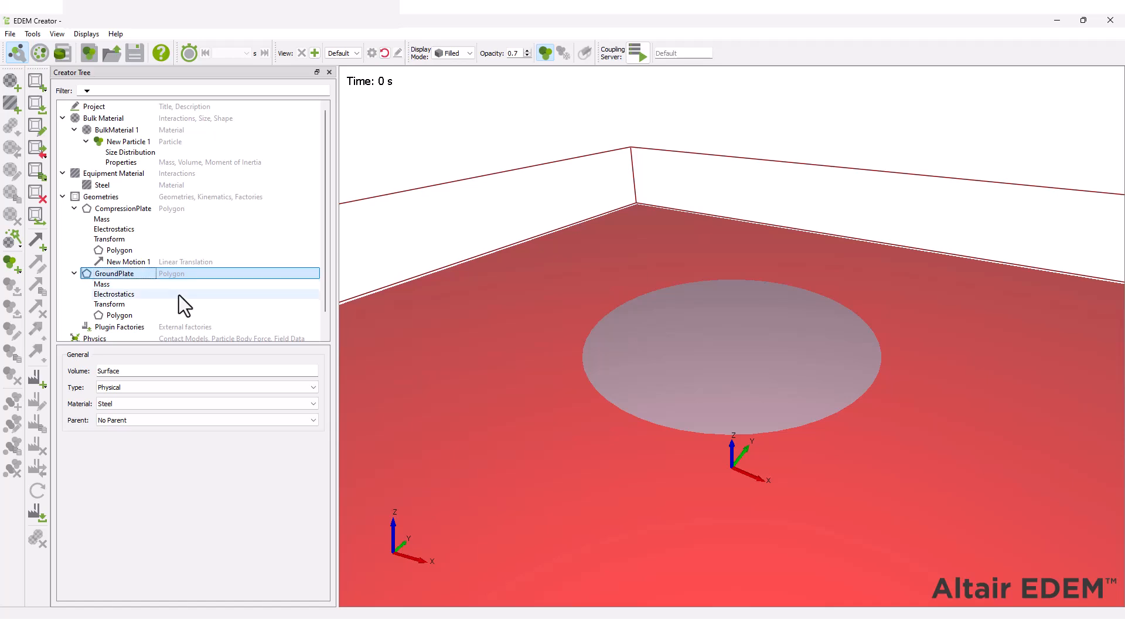
Change GroundPlate's polygon to 50 edges with a radius of 80 mm and reset the view.
click(157, 315)
click(198, 370)
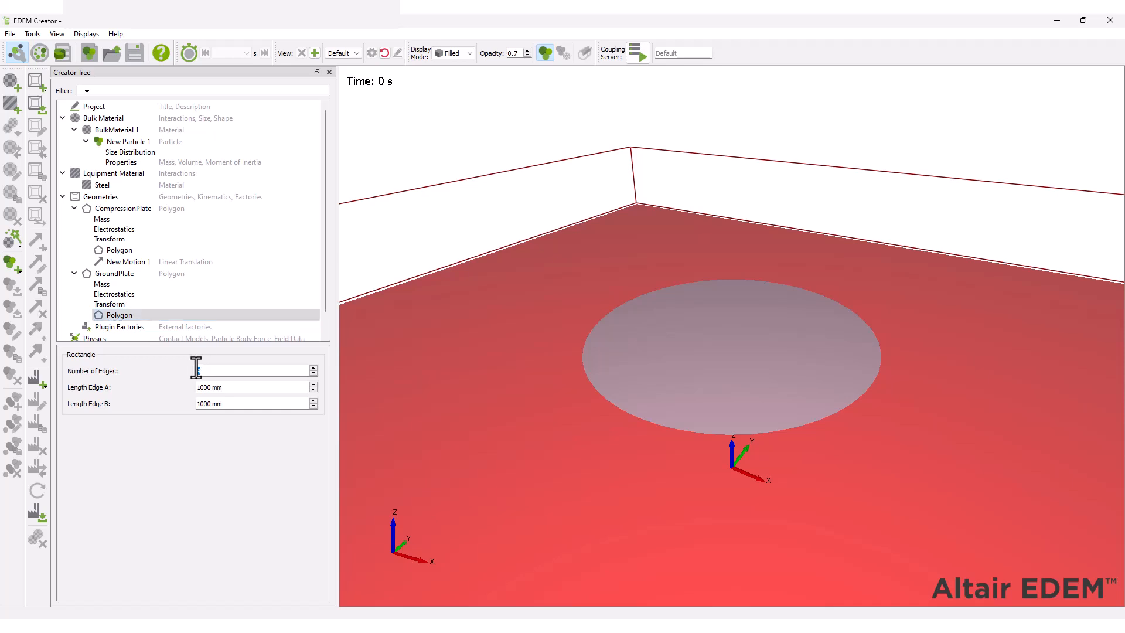
key(Return)
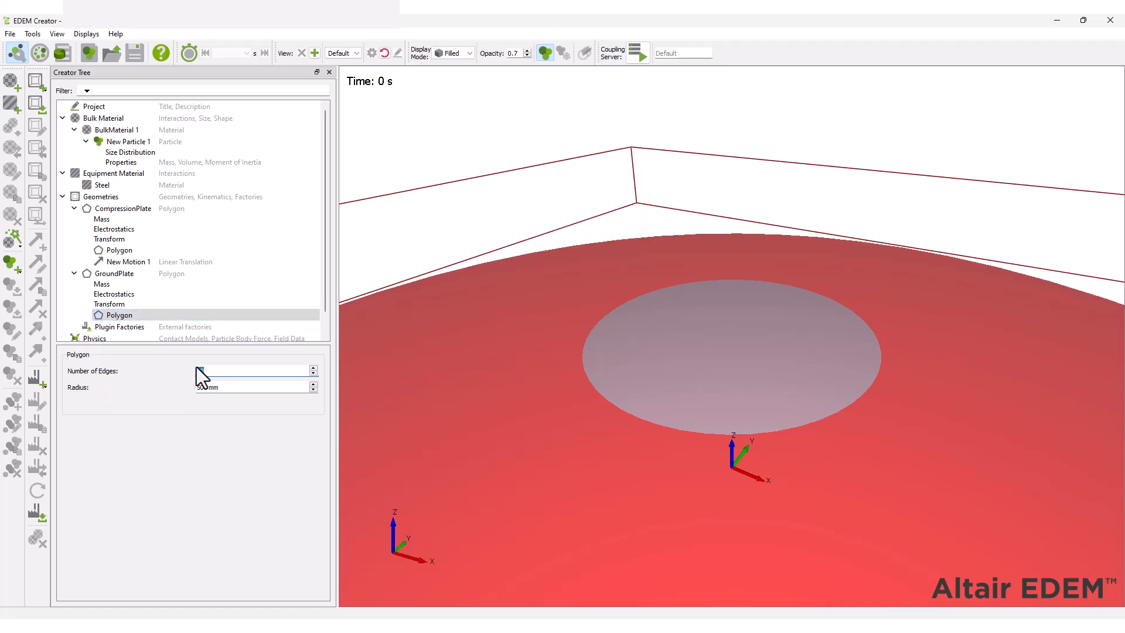
key(Tab)
text(80)
key(Return)
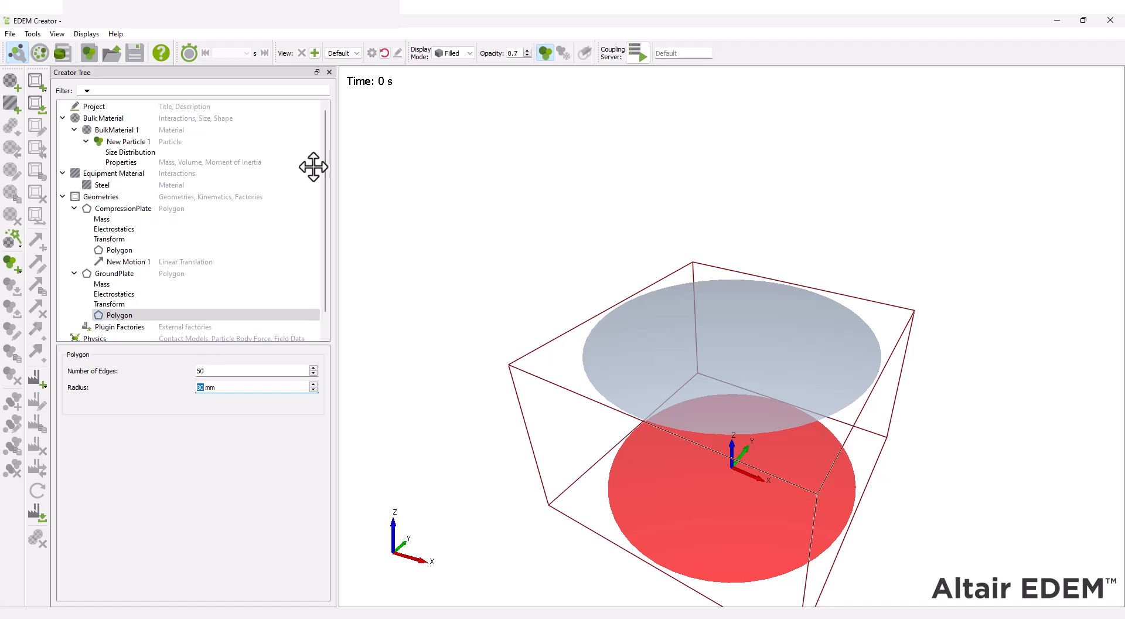
click(384, 53)
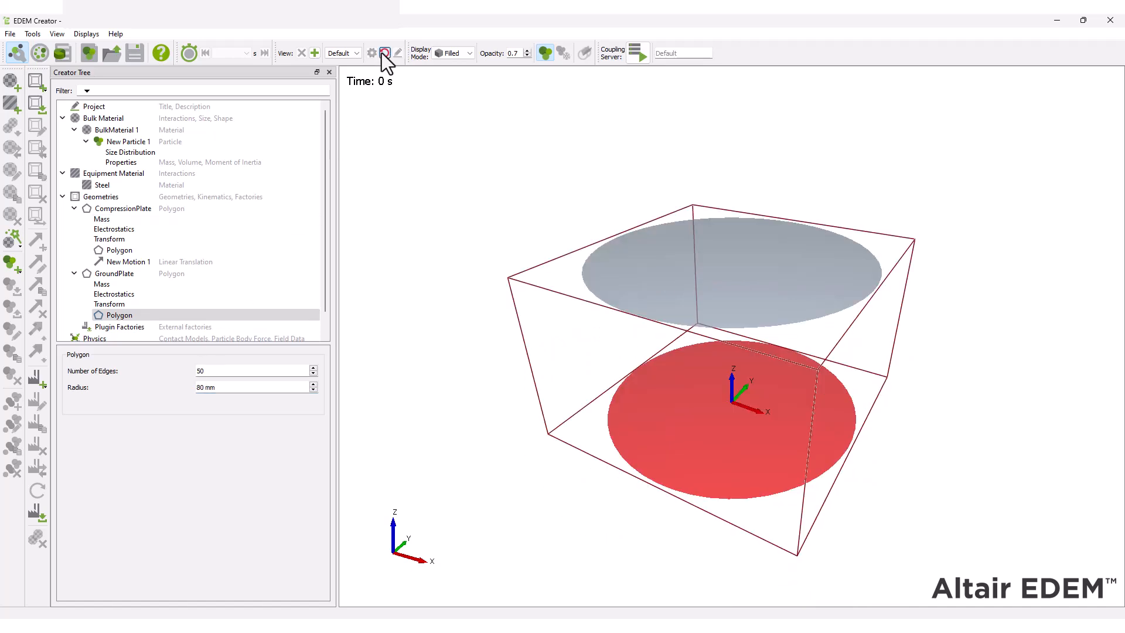
Add a cylinder geometry named Particle factory.
click(118, 199)
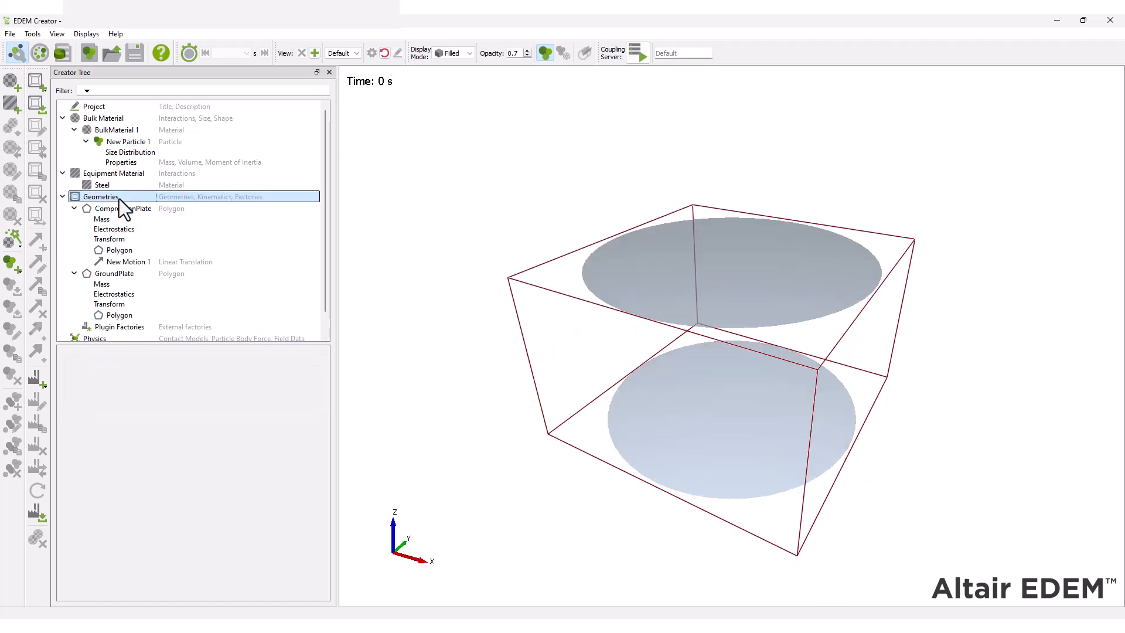
right_click(118, 198)
mouse_move(228, 206)
click(337, 217)
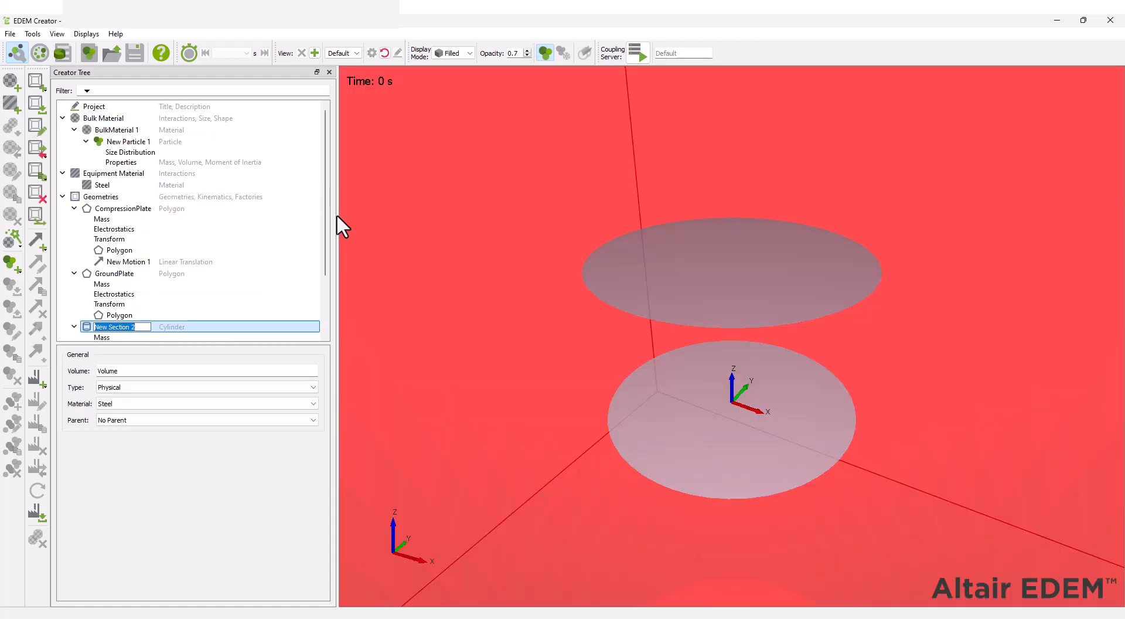
text(Particle factory)
key(Return)
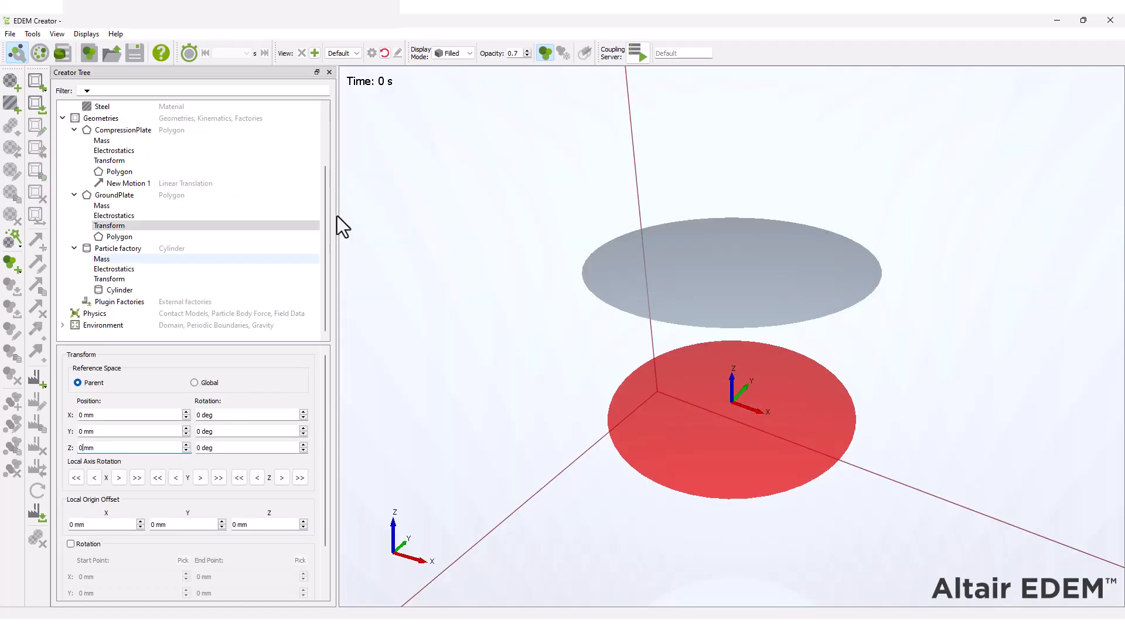
Raise the Particle factory cylinder along Z and set its start and end radii to 40 mm and its length to 100 mm.
click(188, 277)
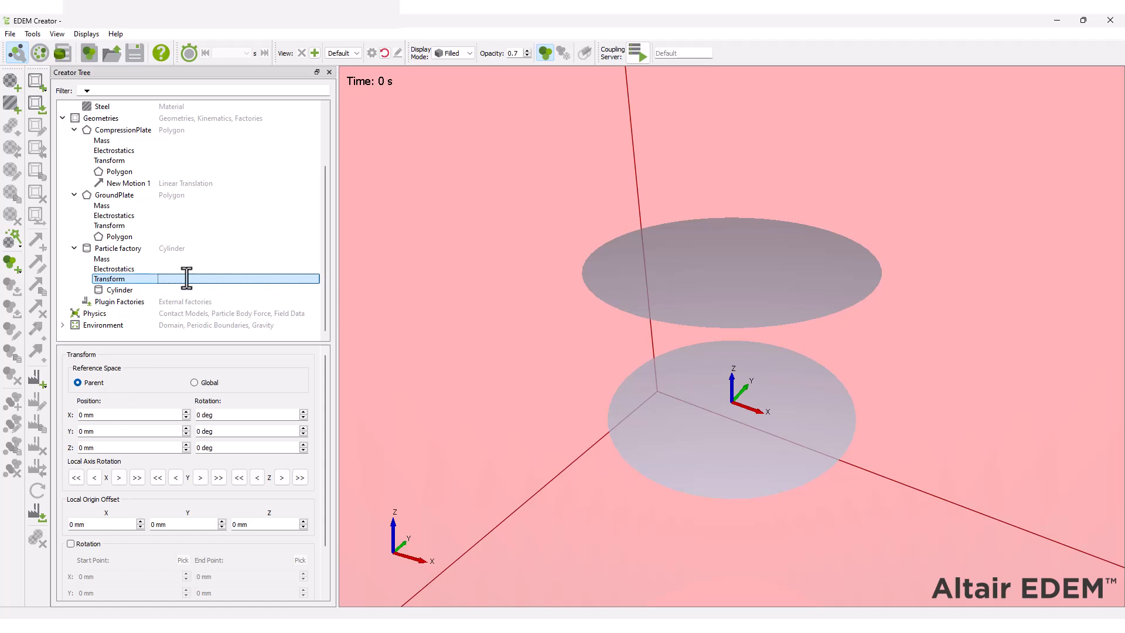
click(126, 293)
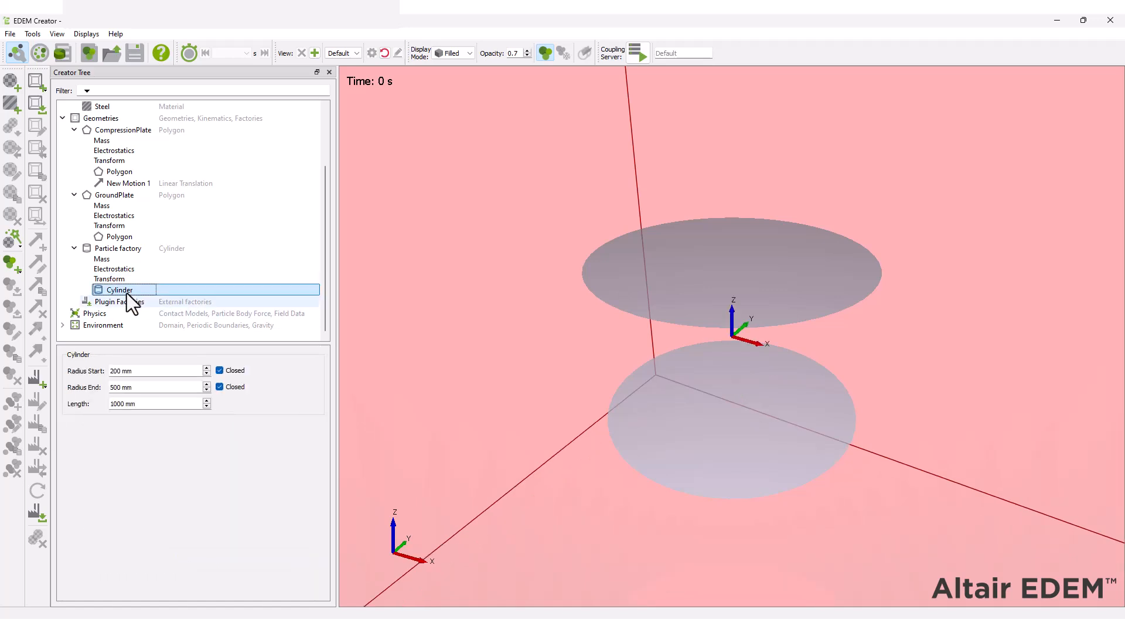
double_click(128, 371)
key(BackSpace)
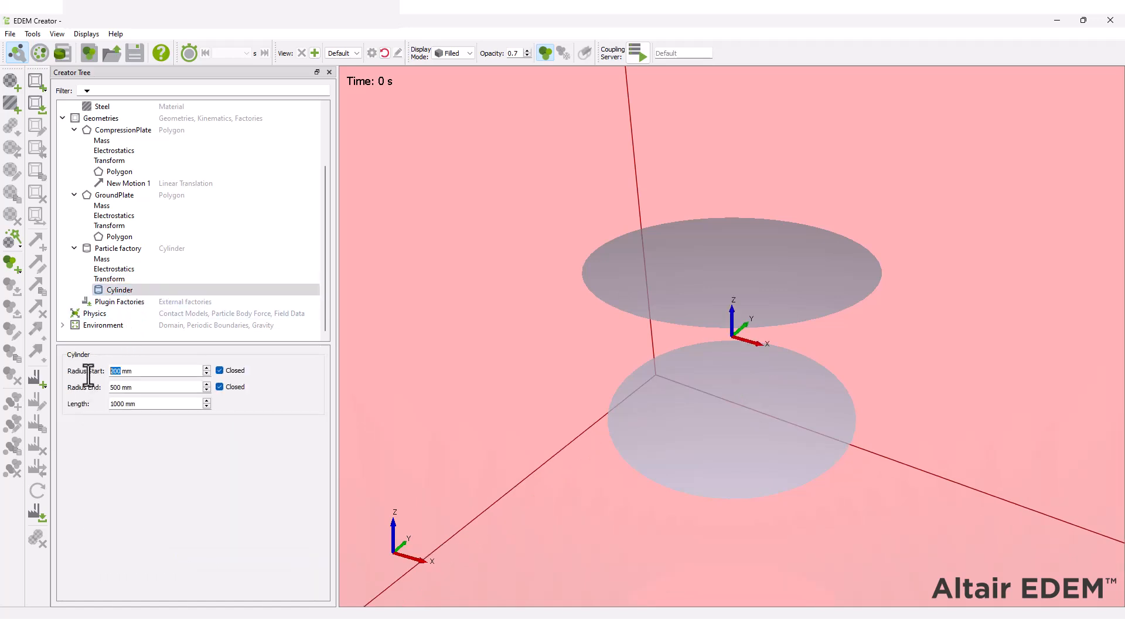
text(40)
key(Tab)
key(Tab)
text(40)
key(Tab)
key(Tab)
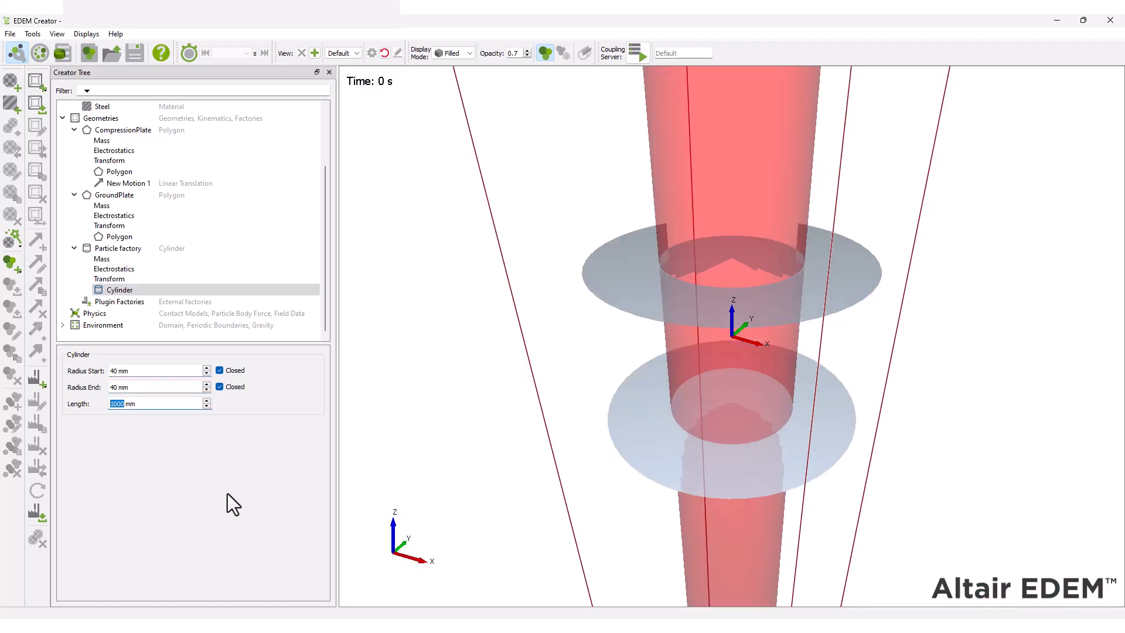
text(100)
key(Return)
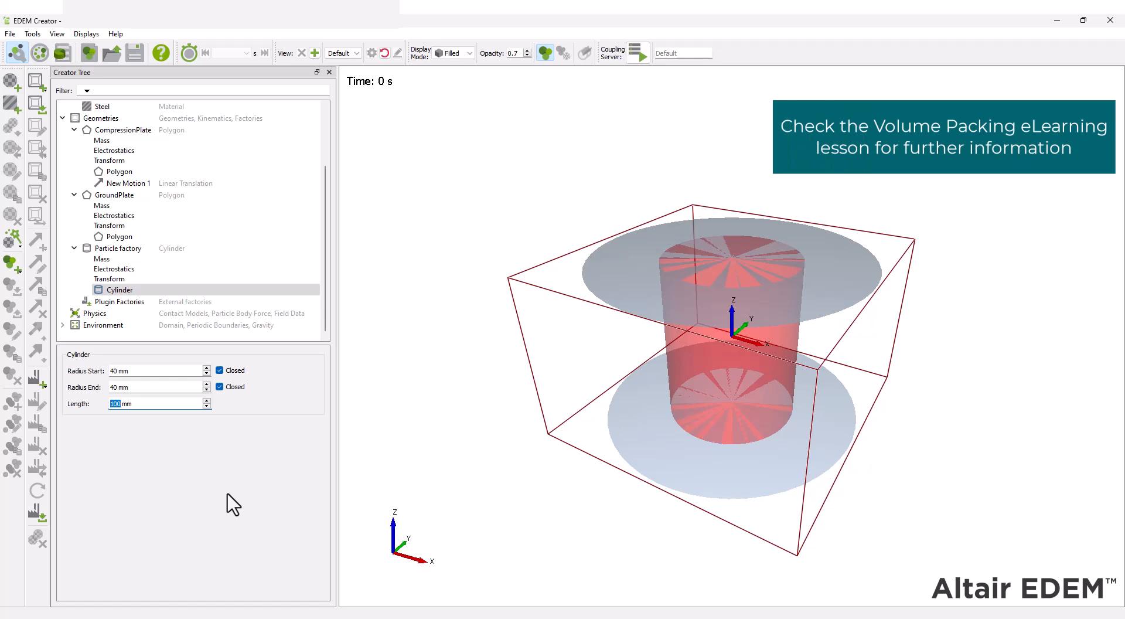
Add a volume packing factory to Particle factory, filled with BulkMaterial 1.
right_click(149, 250)
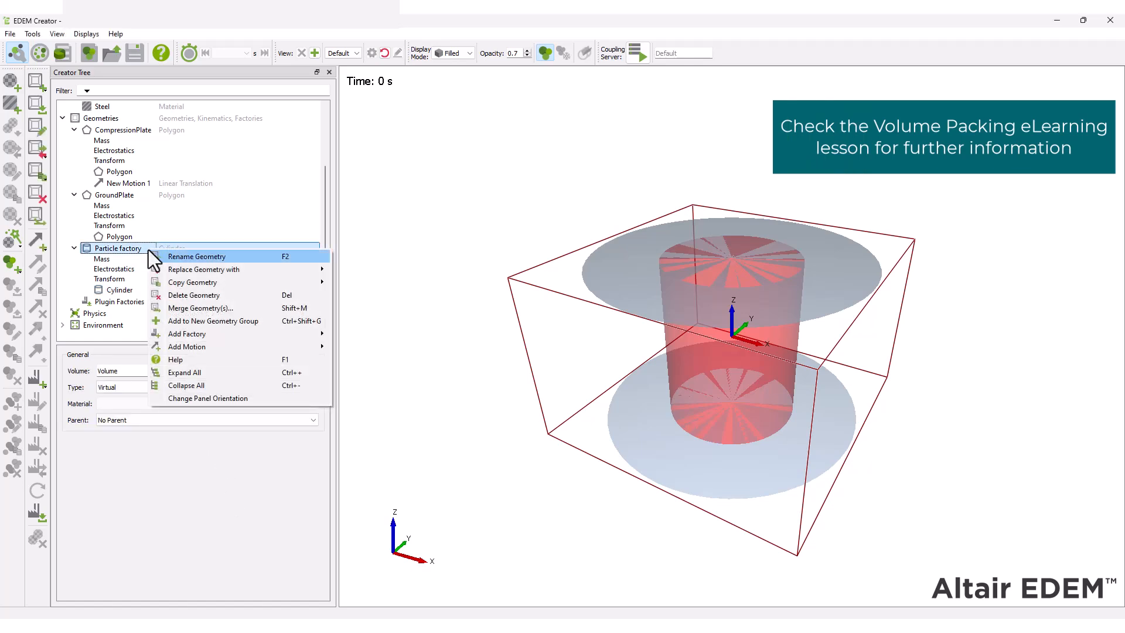
mouse_move(193, 334)
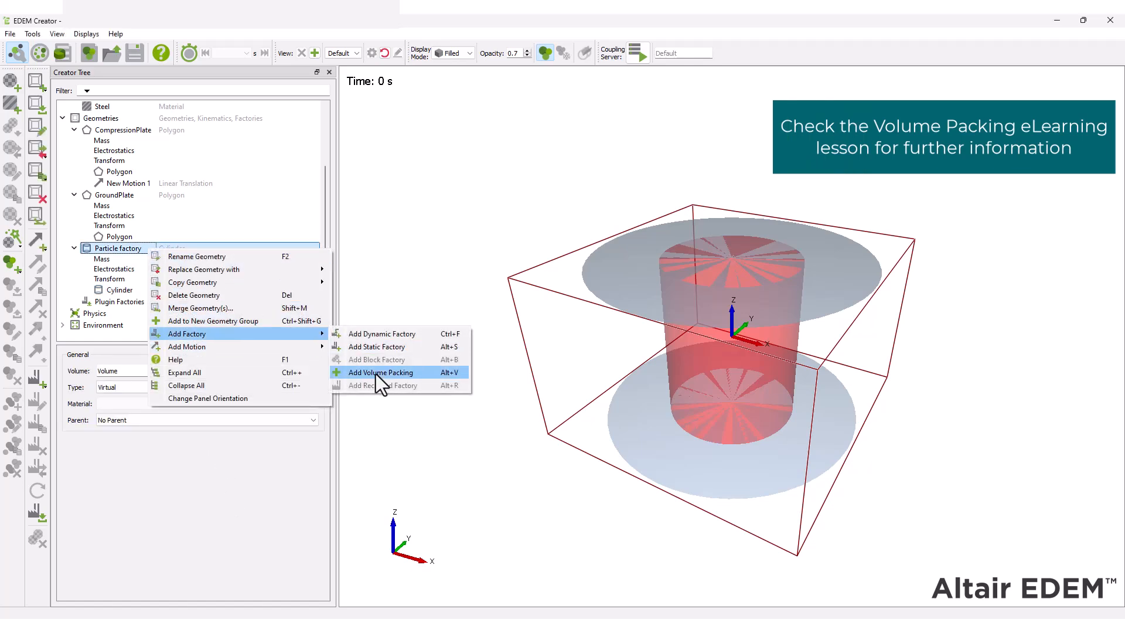
click(375, 373)
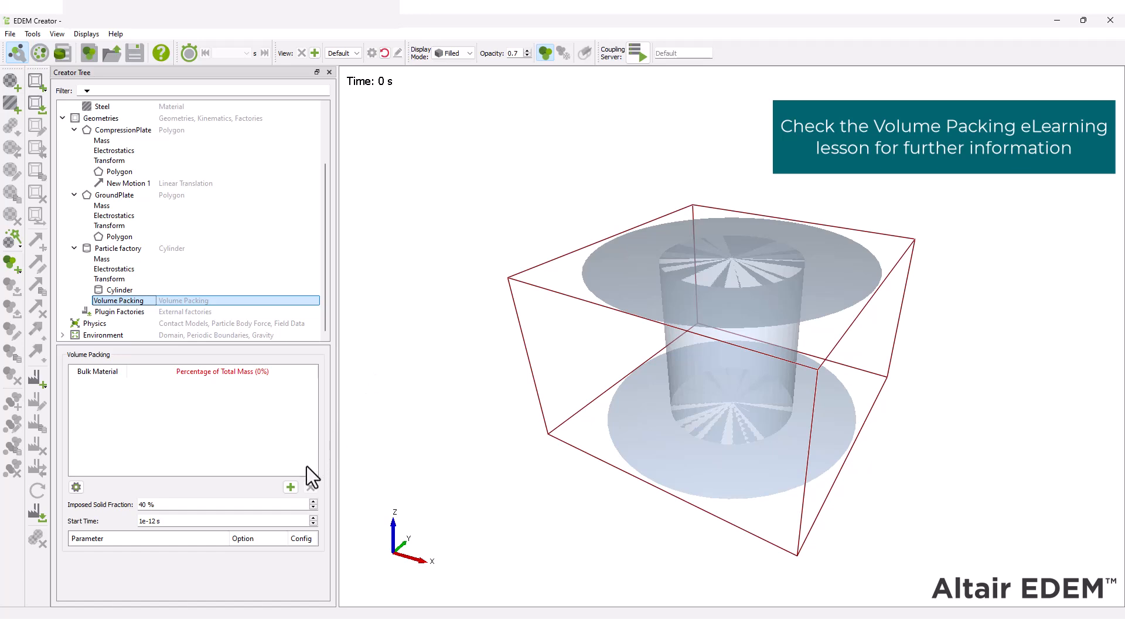
click(291, 487)
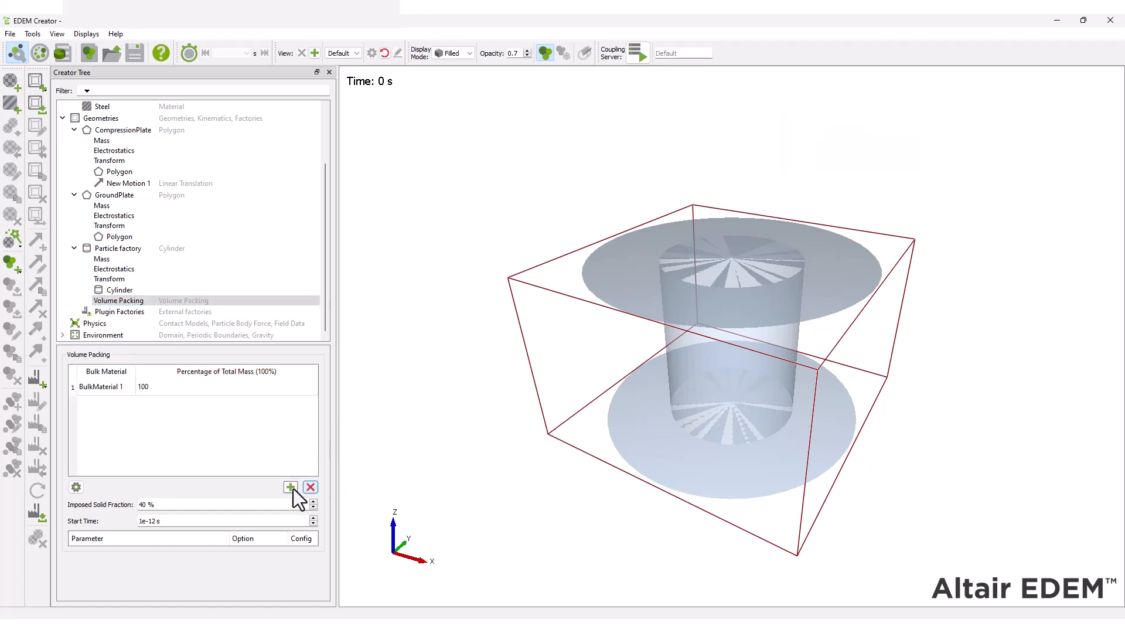
Set the volume packing's imposed solid fraction to 60 % and its start time to 0 s.
double_click(144, 504)
text(60)
key(Tab)
text(0)
Disable shrinking of overlapping particles in the volume packing configuration.
click(82, 490)
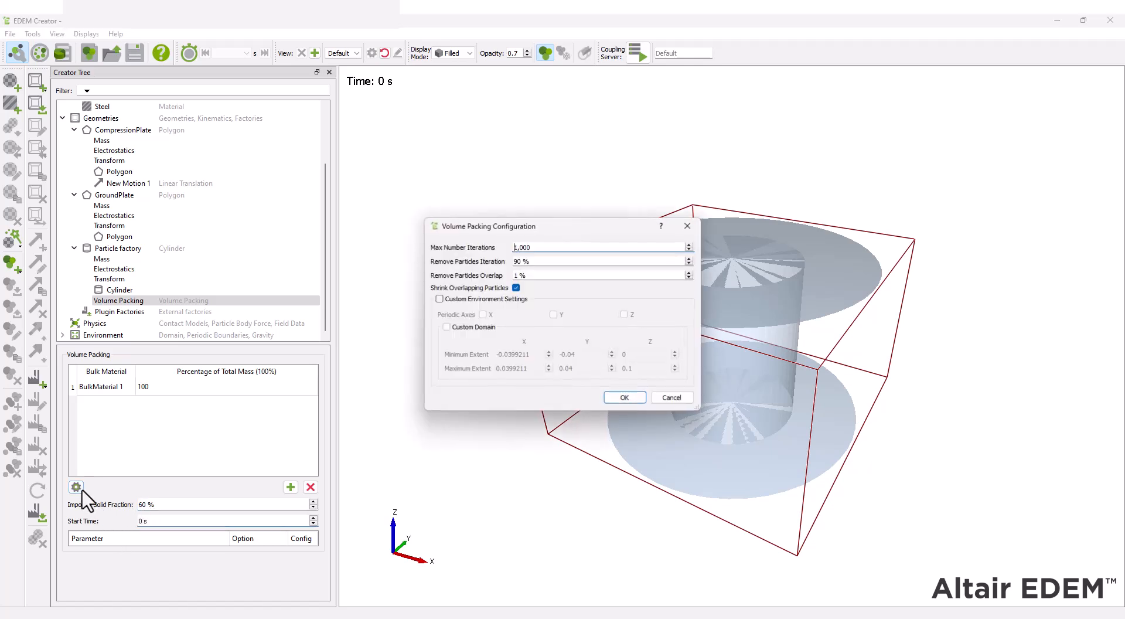
click(516, 288)
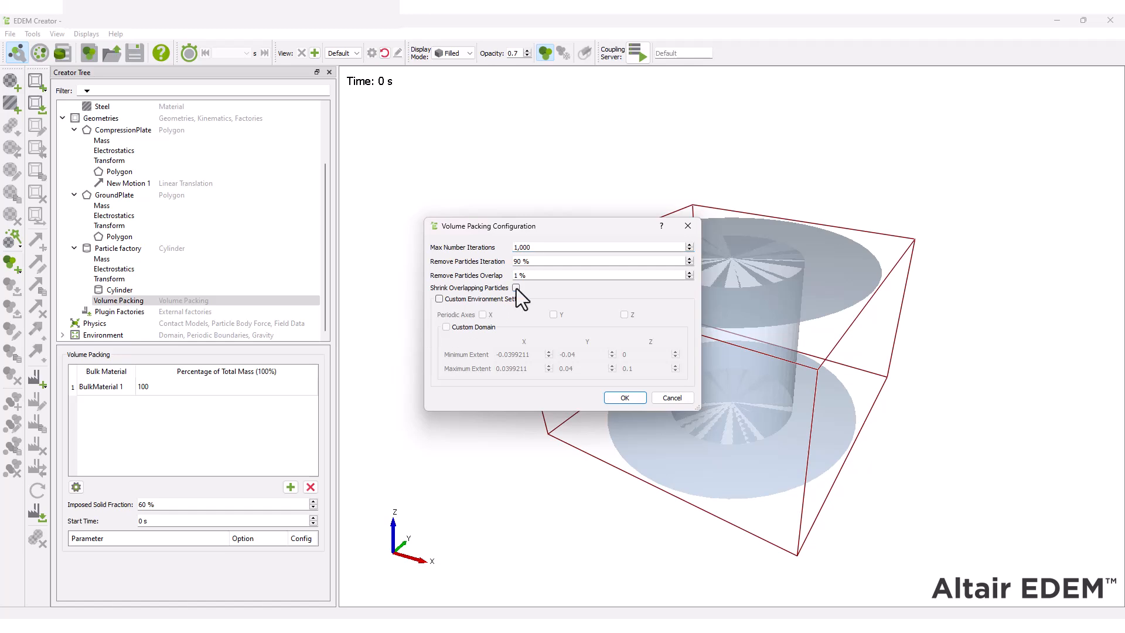
click(625, 398)
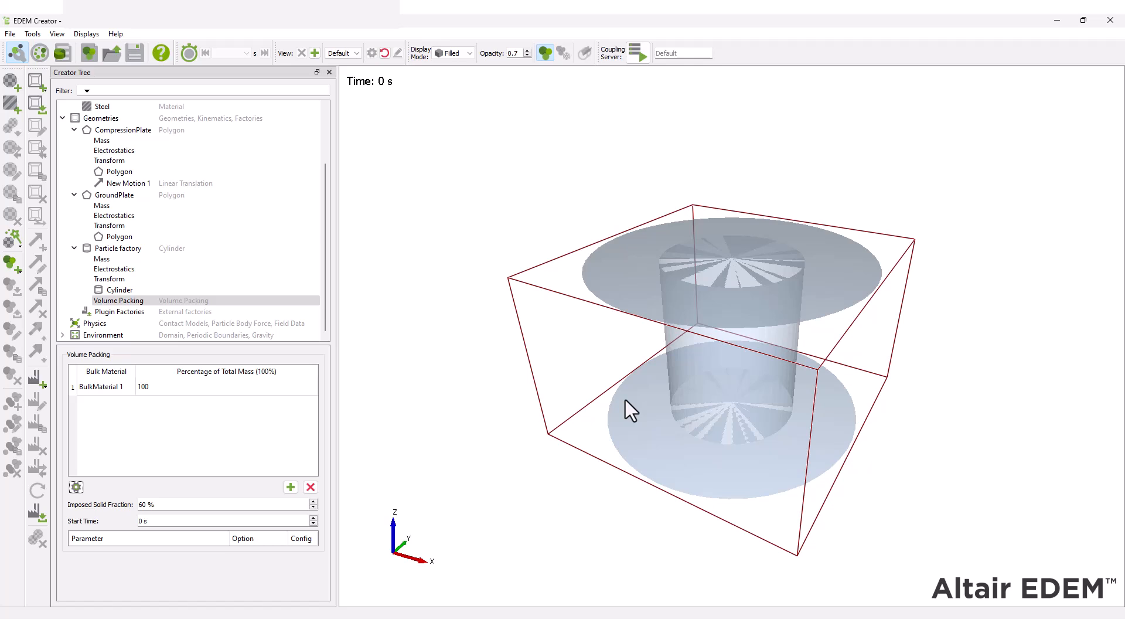
Edit the particle-to-particle contact chain to use No Base Model and the LinearElasticBonding plug-in model.
click(153, 323)
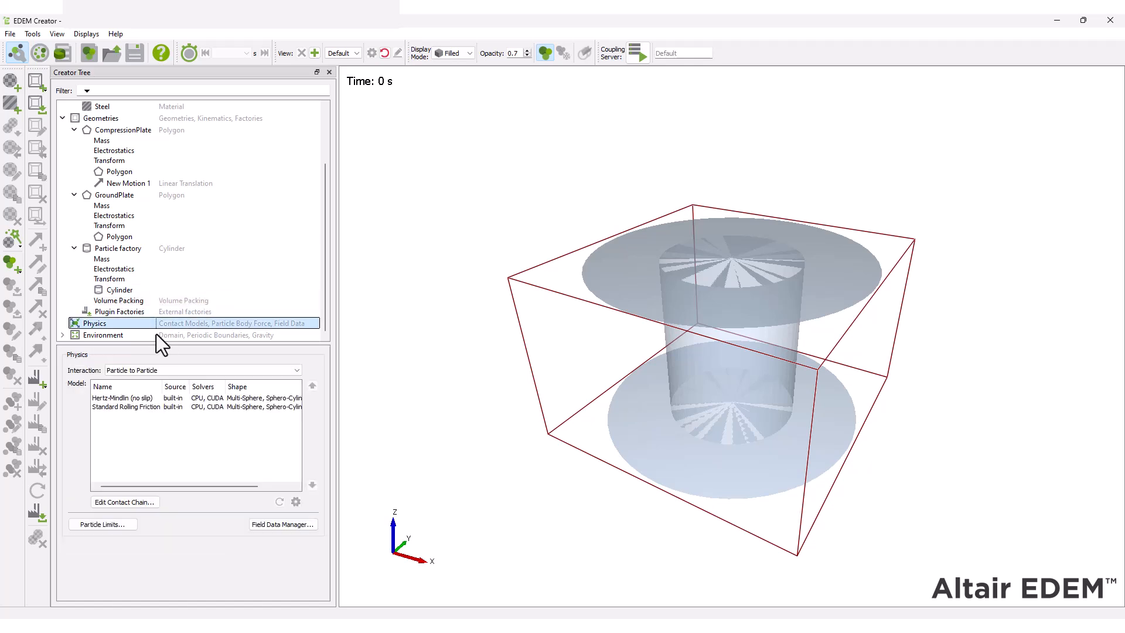
click(147, 505)
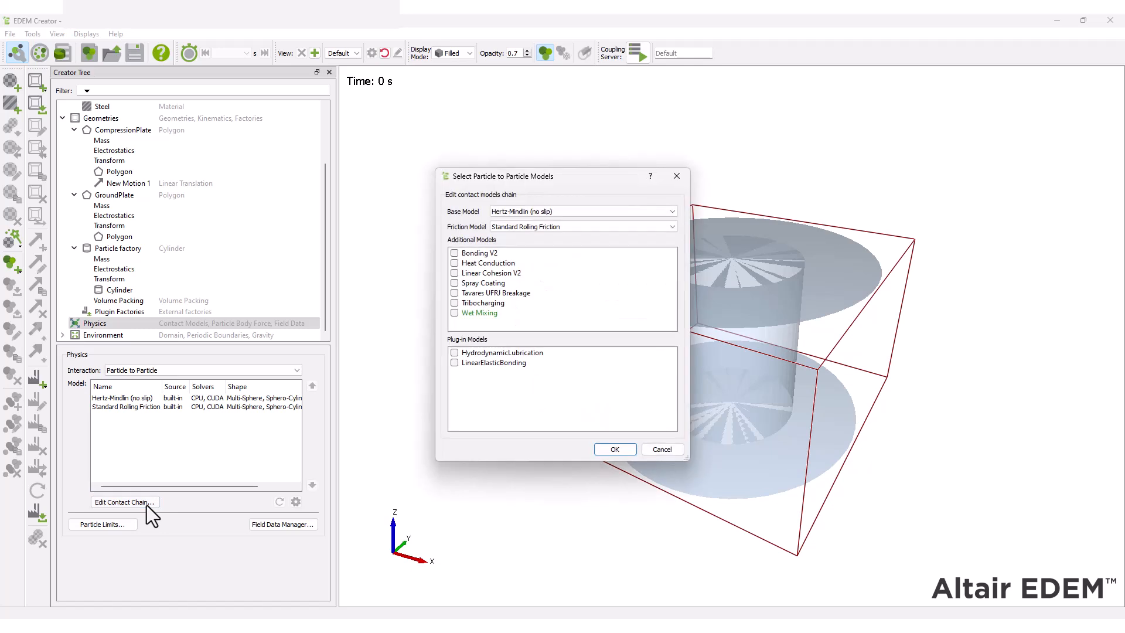
click(537, 214)
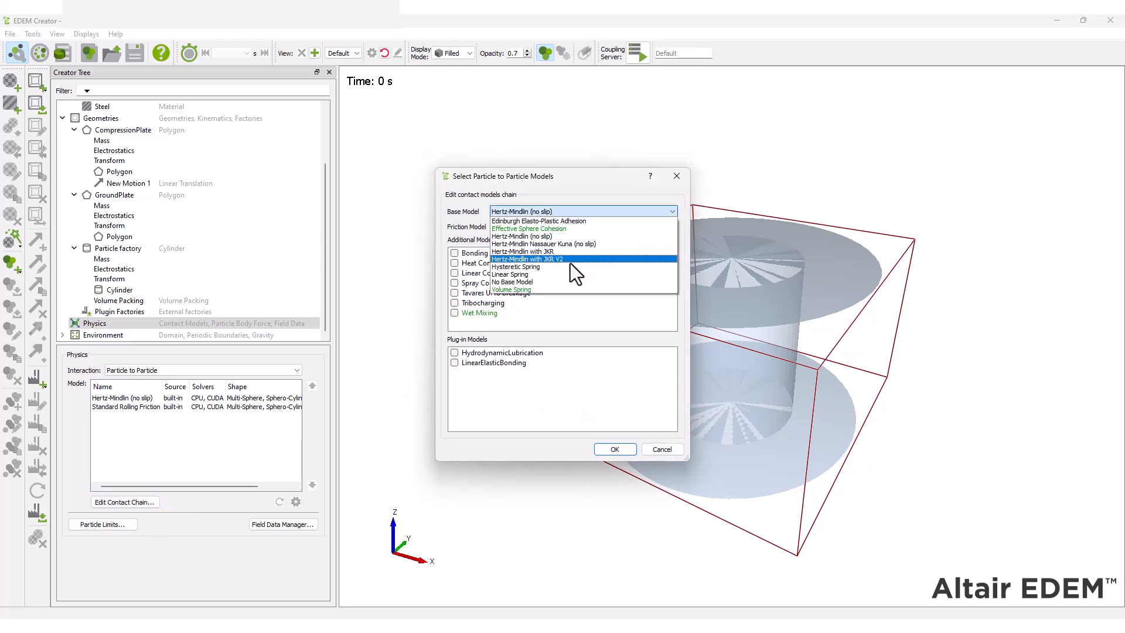
click(568, 283)
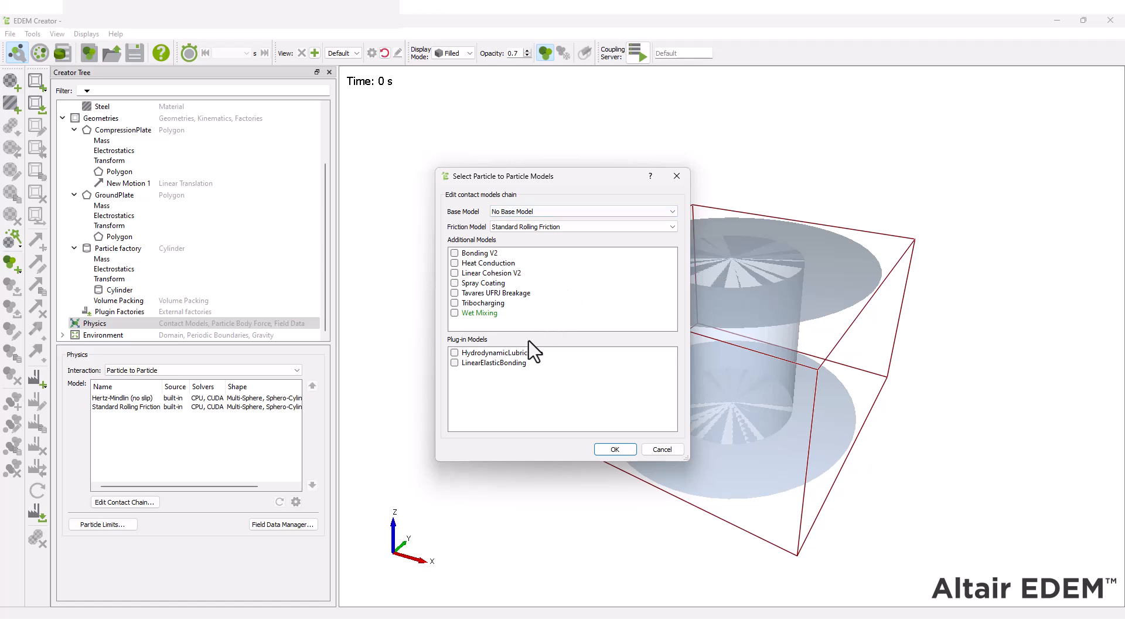
click(512, 364)
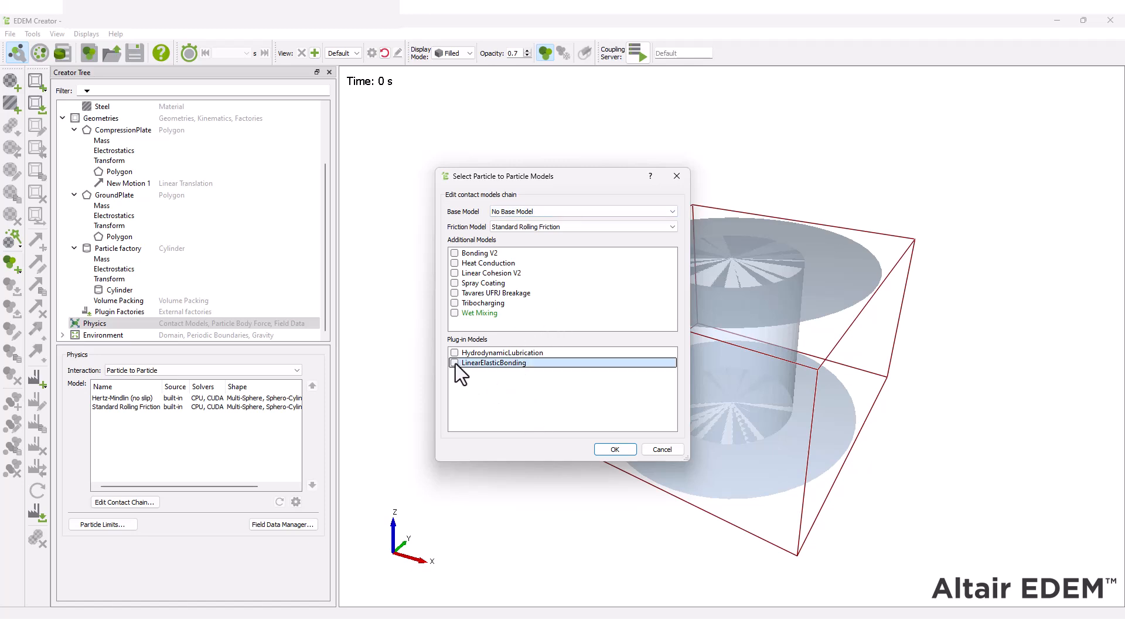
click(613, 450)
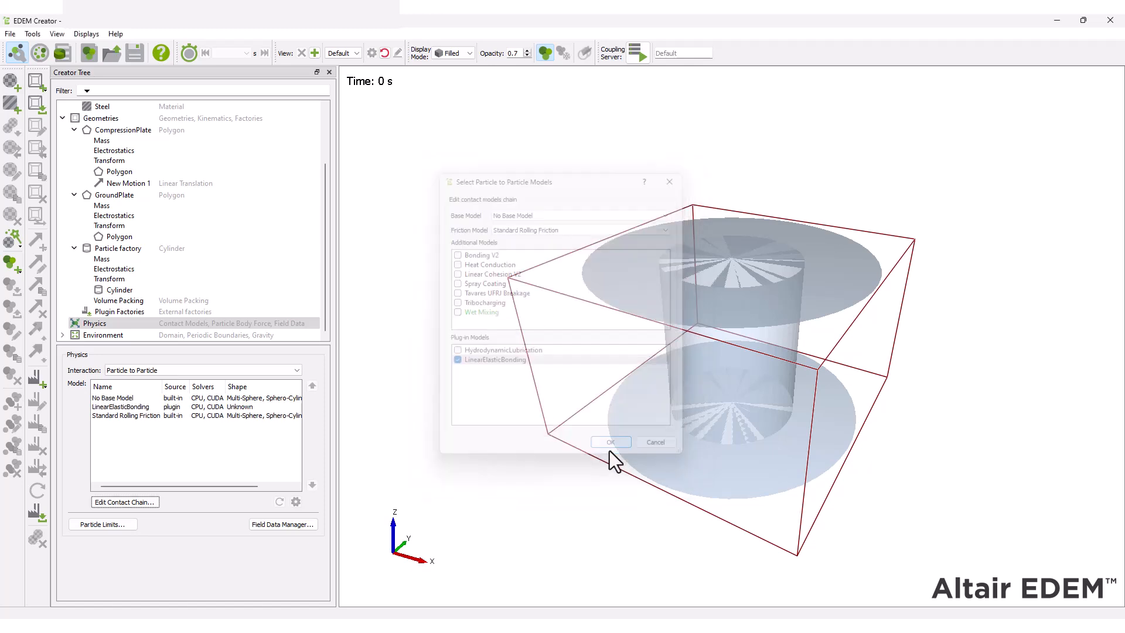
Add a BulkMaterial 1–BulkMaterial 1 interaction to the LinearElasticBonding model and set its normal and shear strengths.
click(171, 404)
click(297, 503)
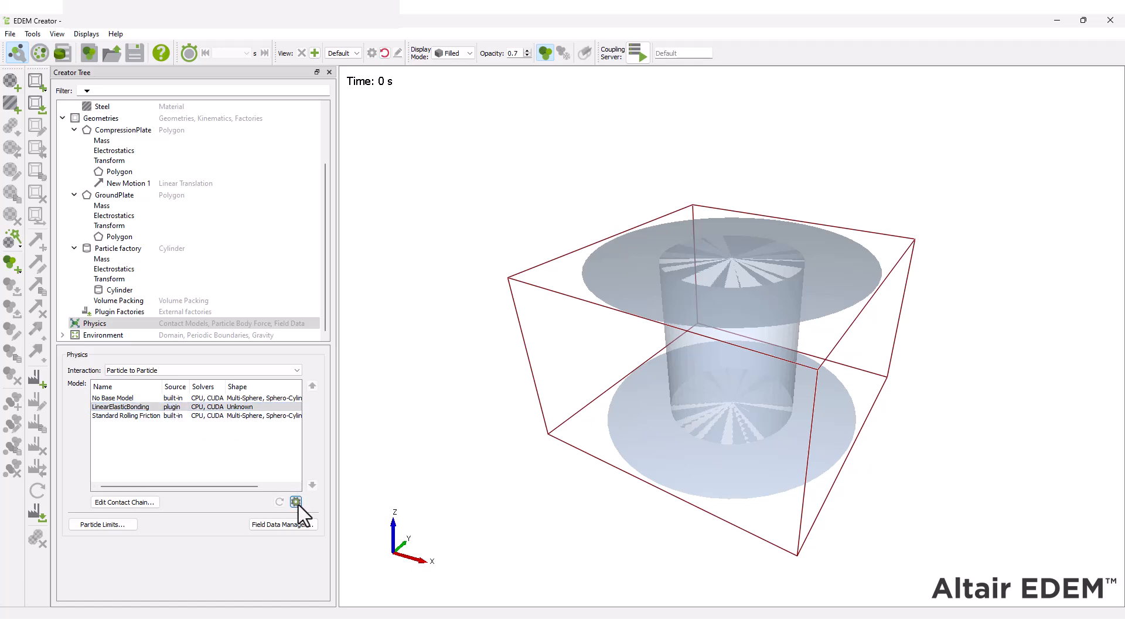
click(439, 376)
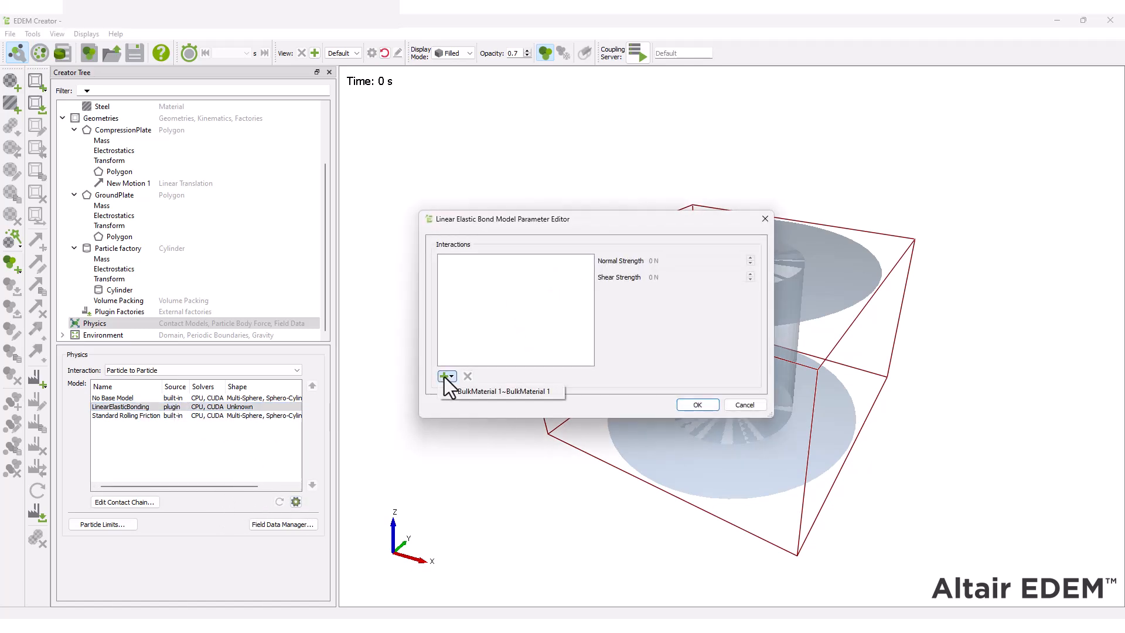
click(458, 391)
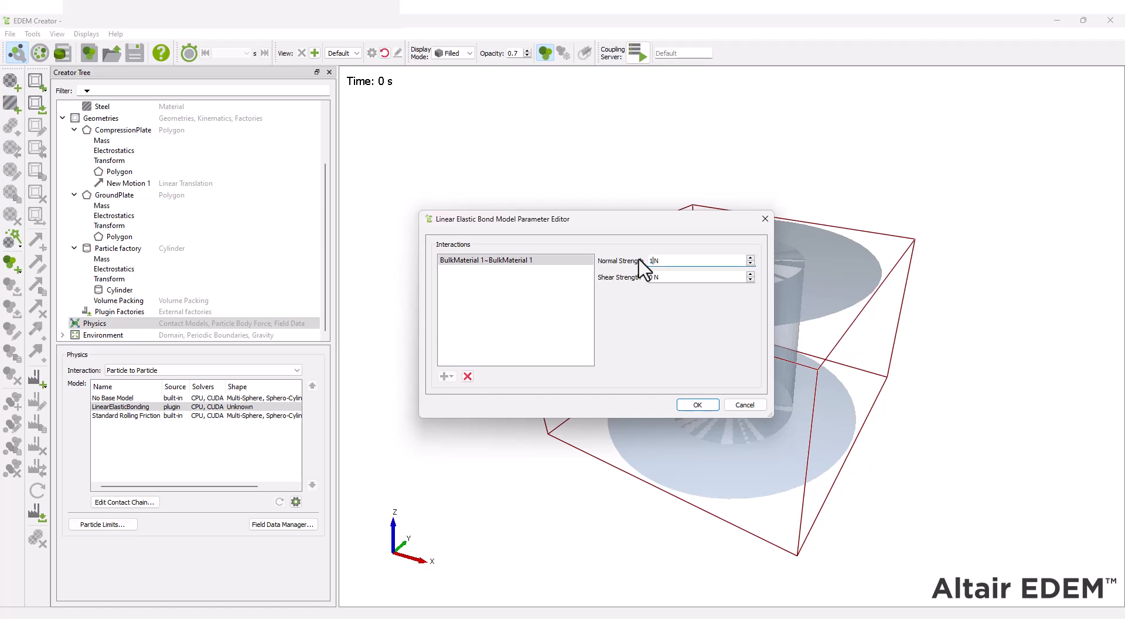
key(Tab)
key(Return)
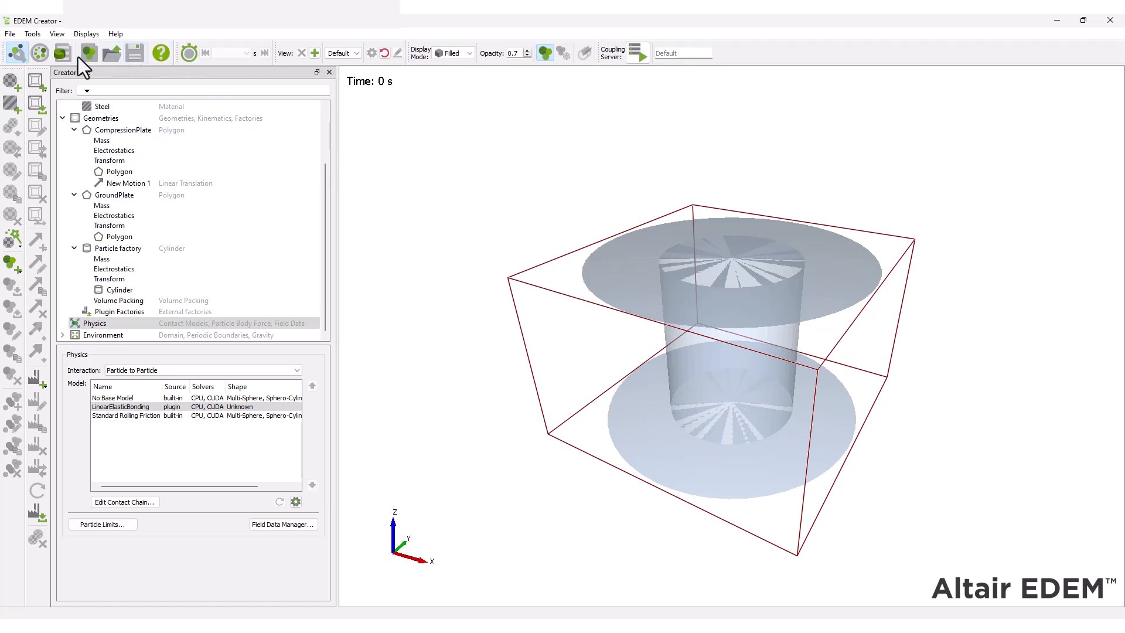
In the Simulator, disable the automatic time step and set the fixed time step to 1e-05 s.
click(44, 58)
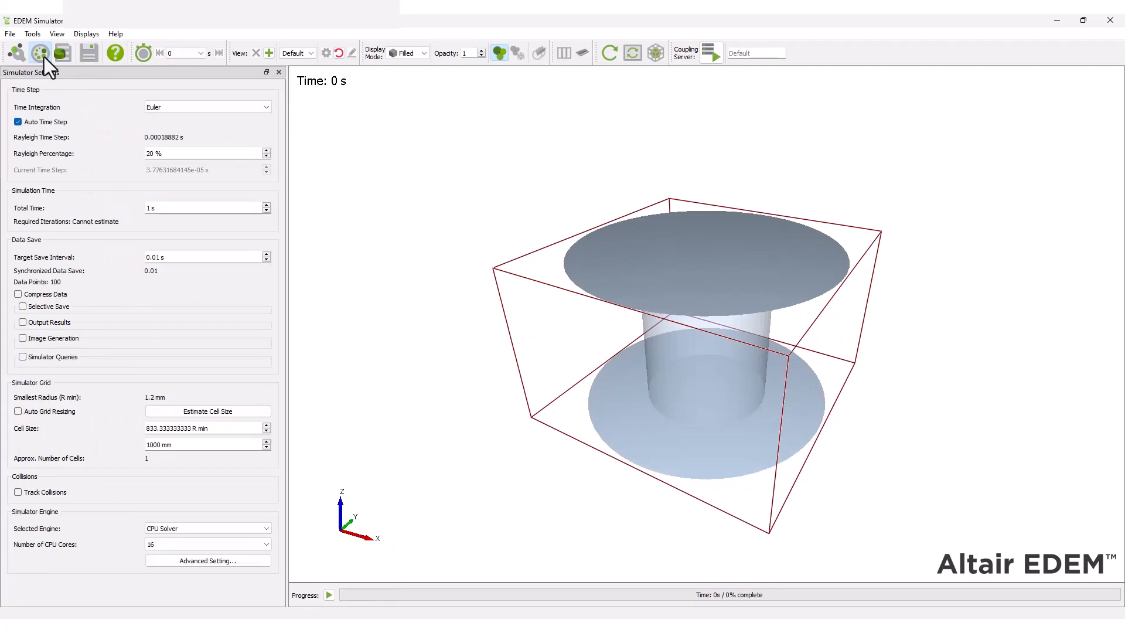
click(18, 121)
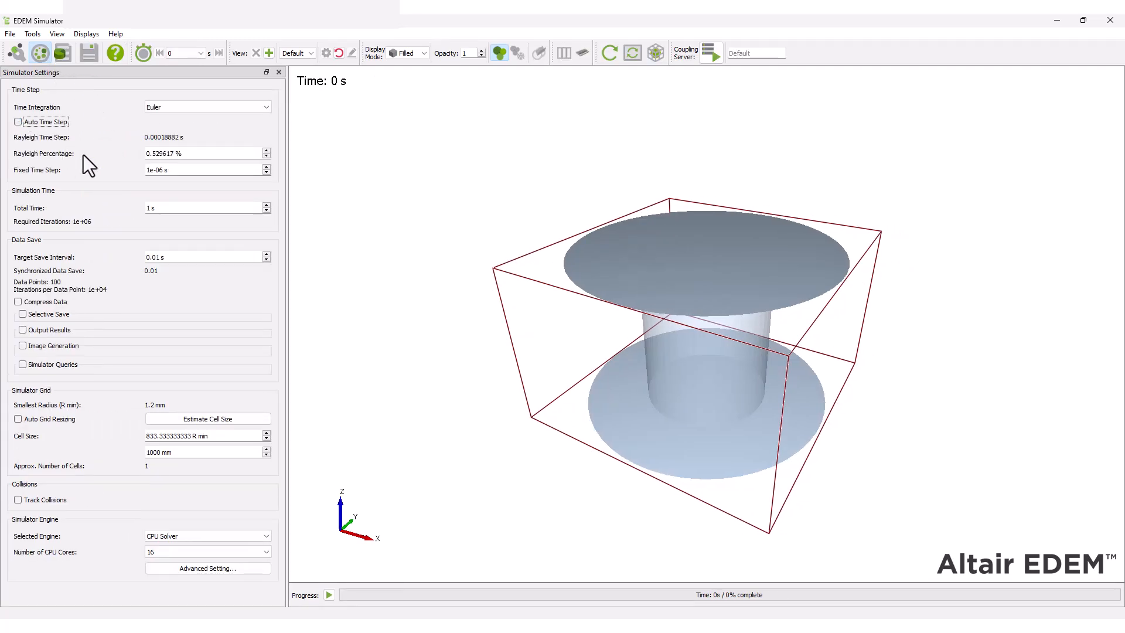
click(163, 170)
text(5)
key(Return)
Set the total simulation time to 2 s.
key(BackSpace)
text(2s)
key(Return)
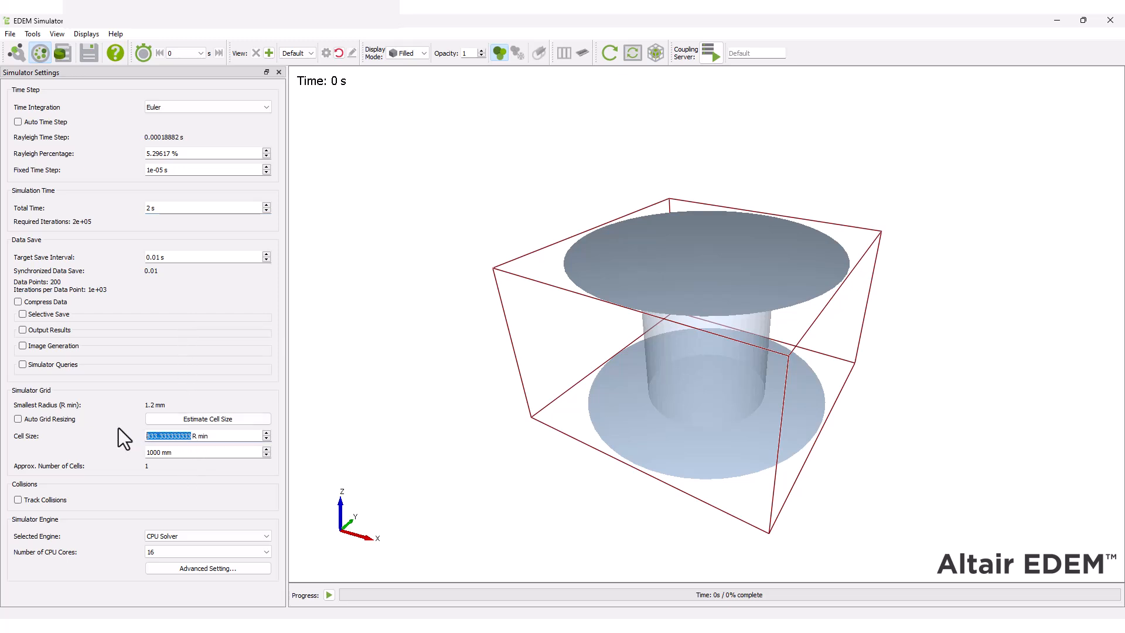
Set the simulator grid cell size to 3 R min and select the GPU CUDA Solver as the simulation engine.
text(3)
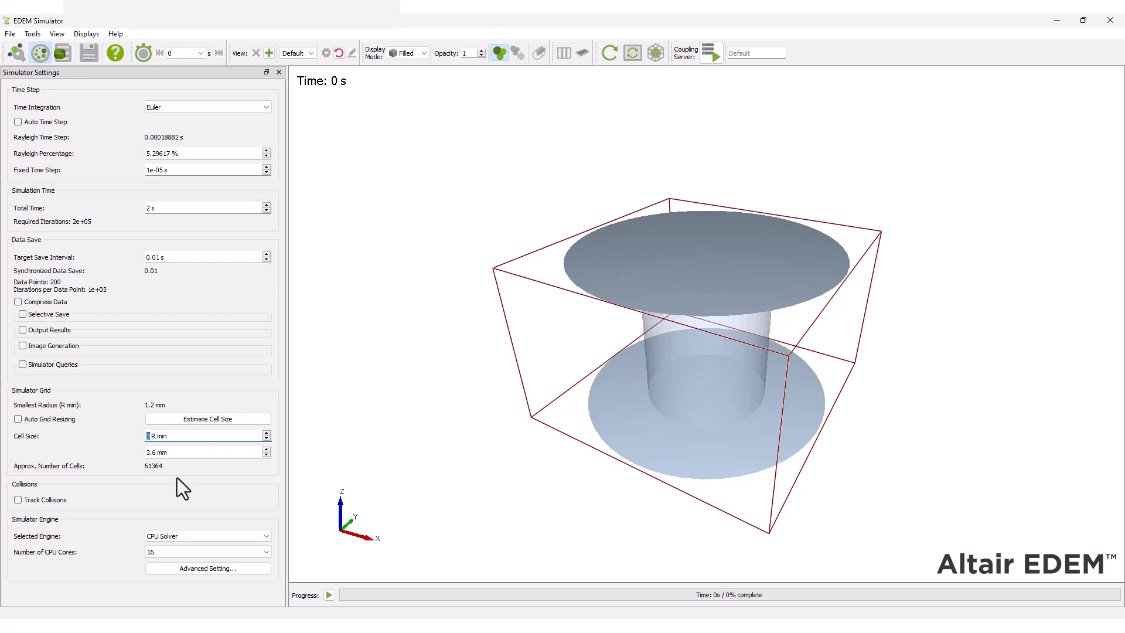
click(184, 536)
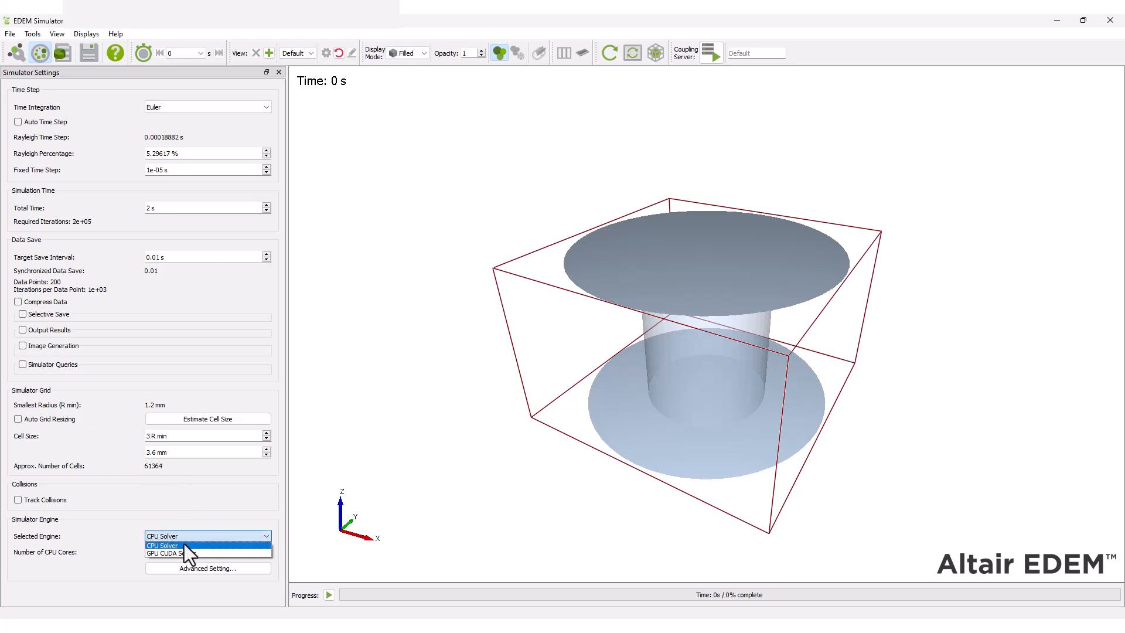
click(184, 554)
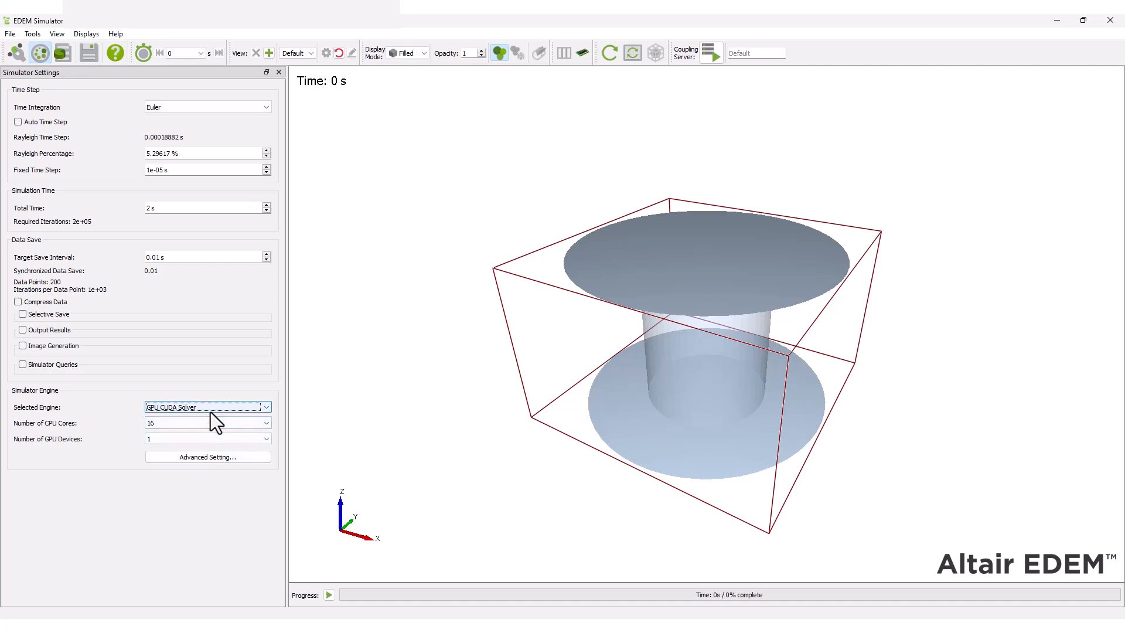
Run the simulation to its full 2 s and open the results in the Analyst.
click(329, 596)
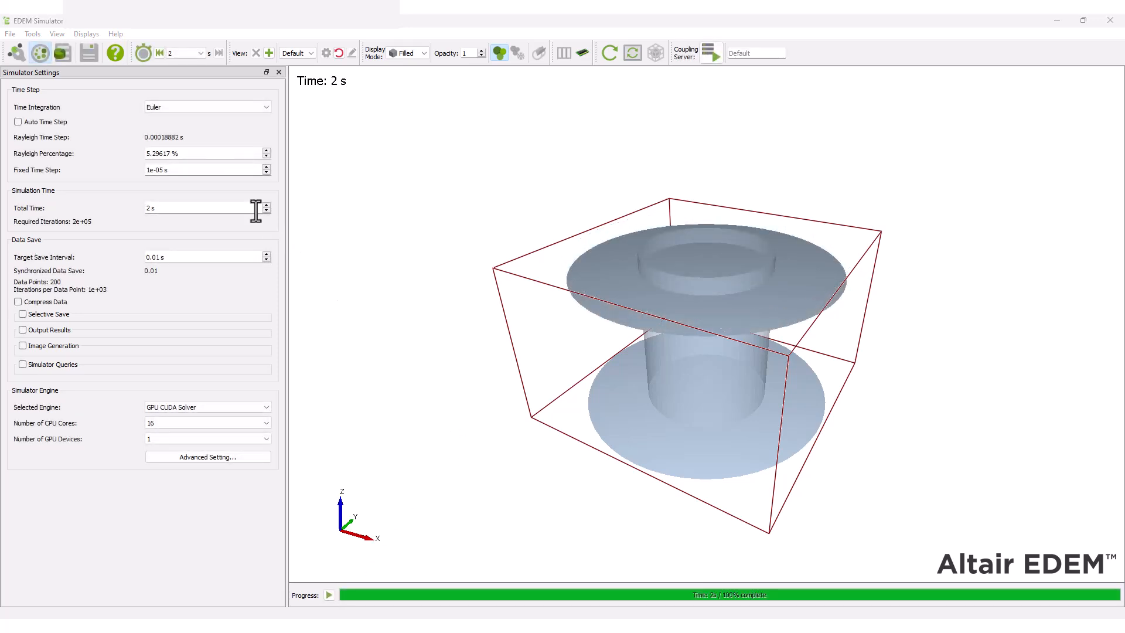
click(55, 53)
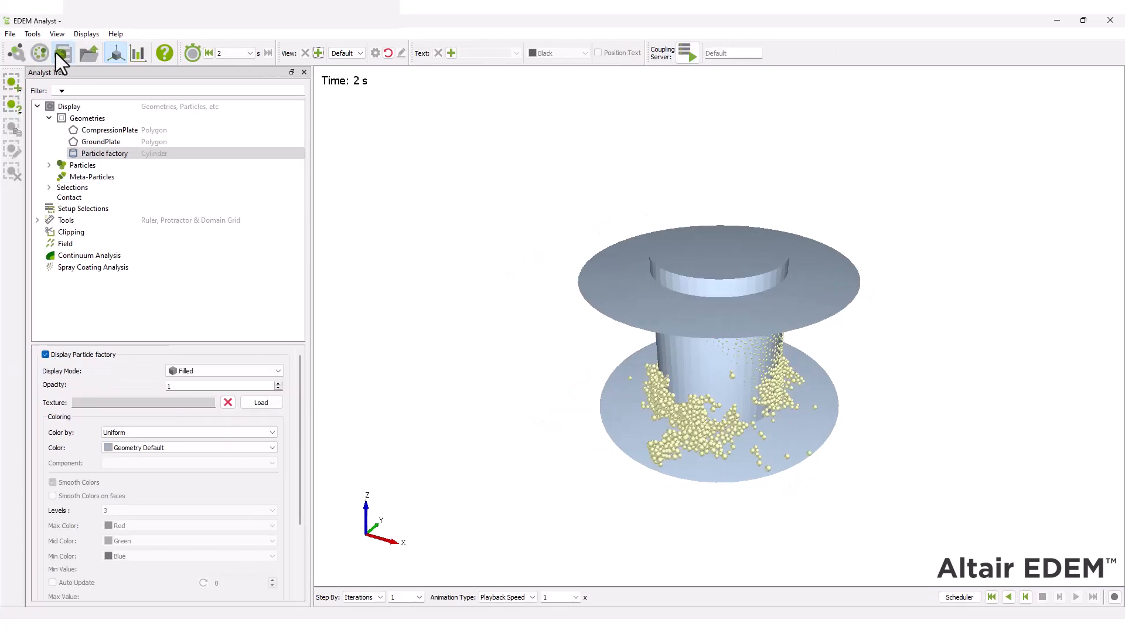
Set the opacity of all geometries to 0.7 and apply it to the display.
click(69, 106)
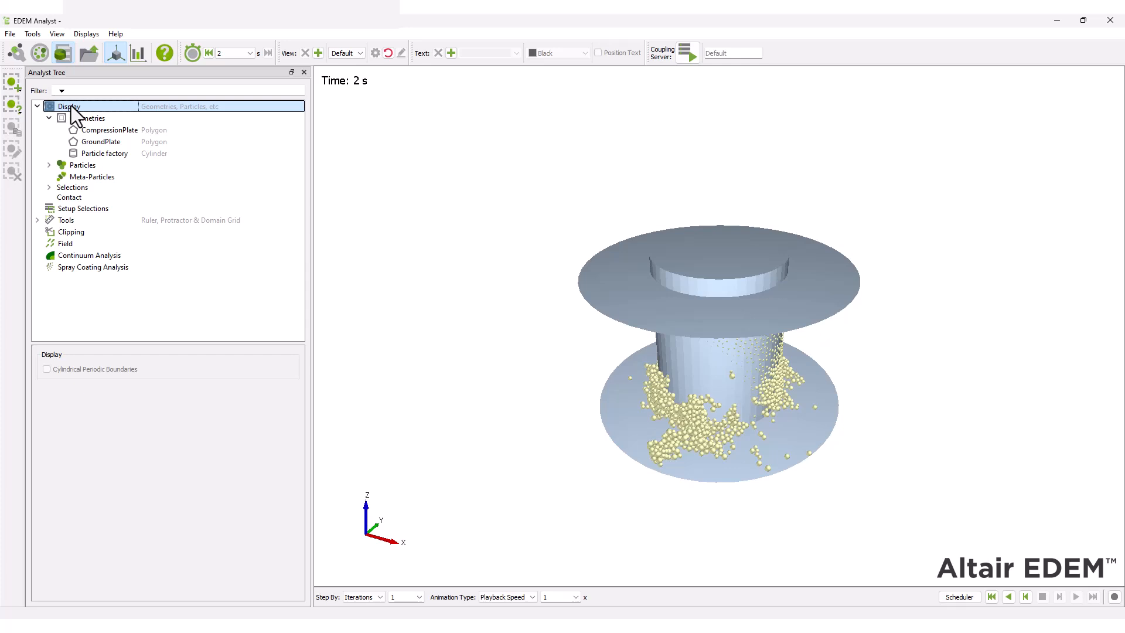
click(74, 118)
drag(188, 385, 150, 381)
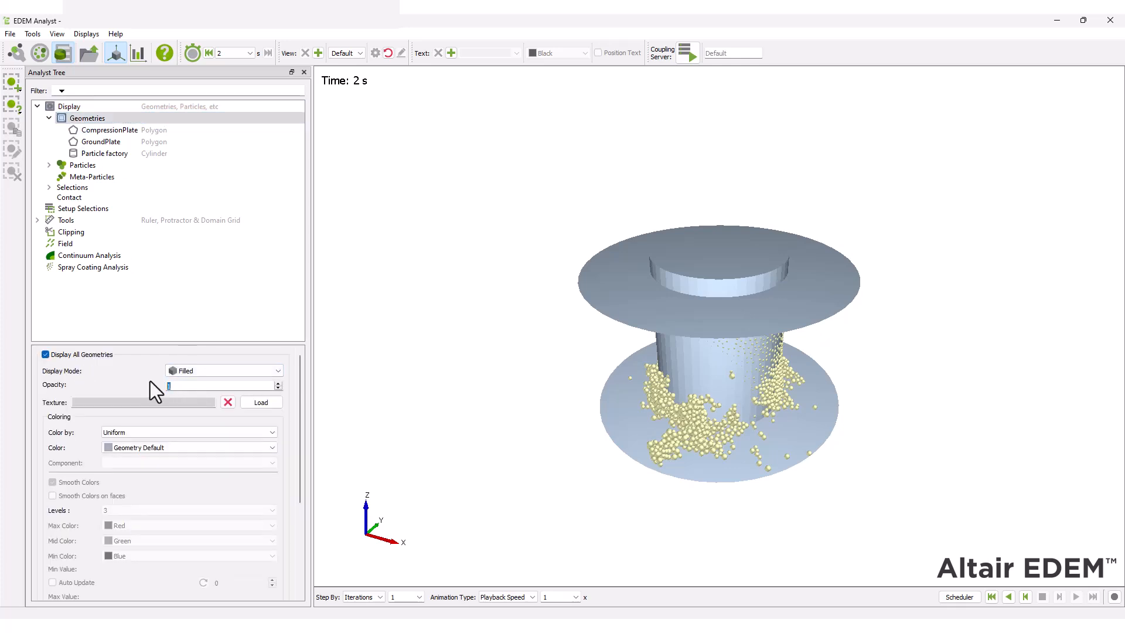
text(0.)
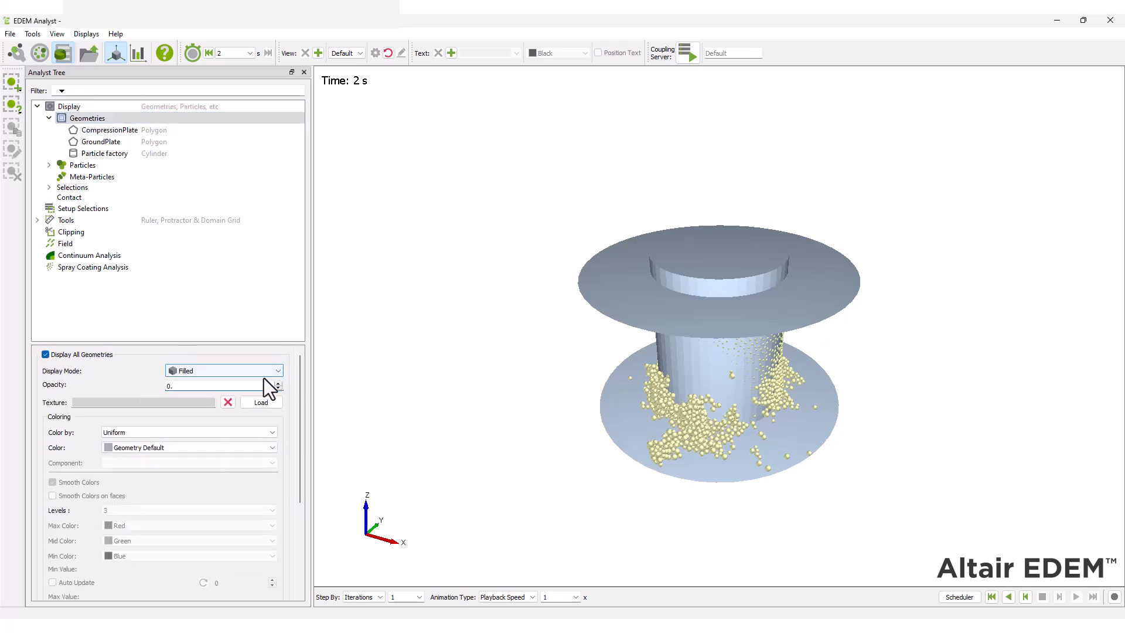
text(5)
drag(301, 378, 295, 531)
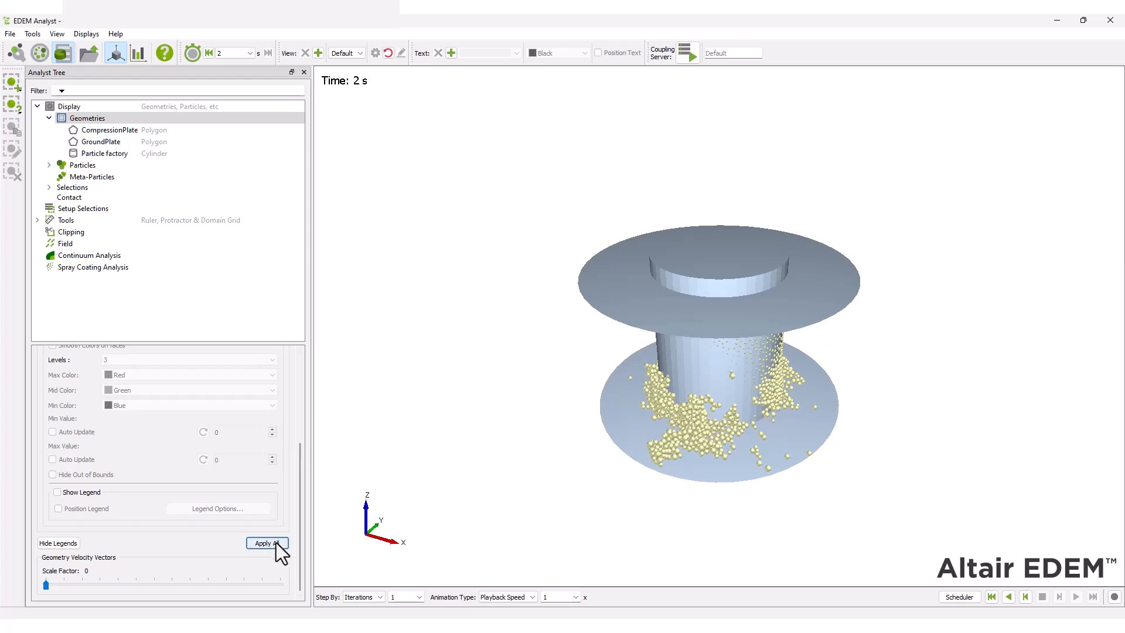
click(276, 542)
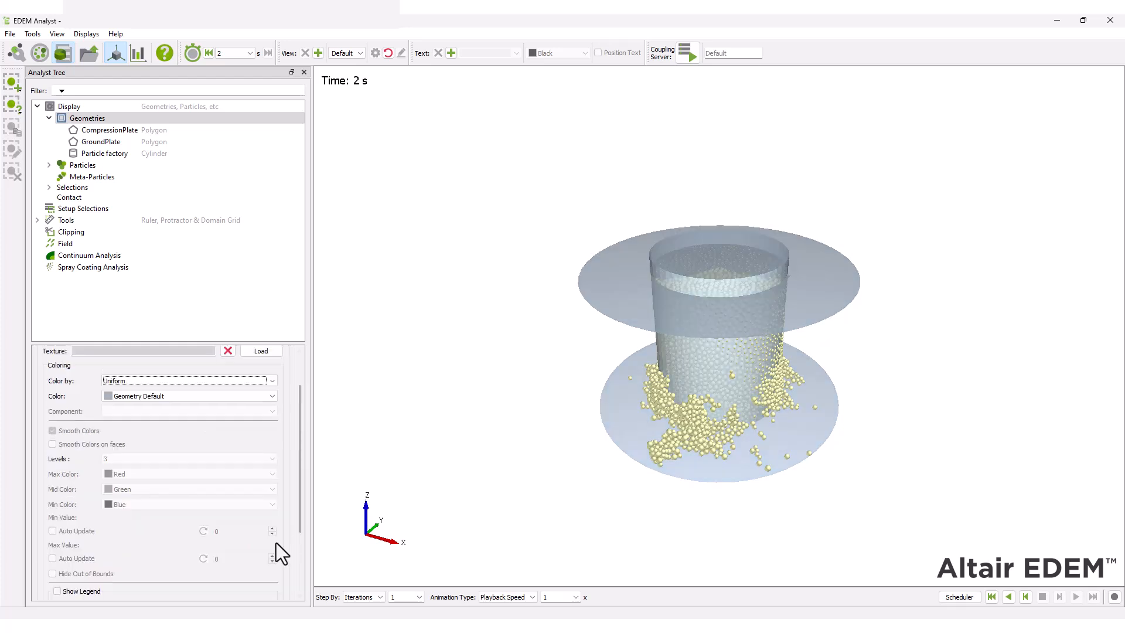
Hide the Particle factory geometry from the results display.
click(119, 152)
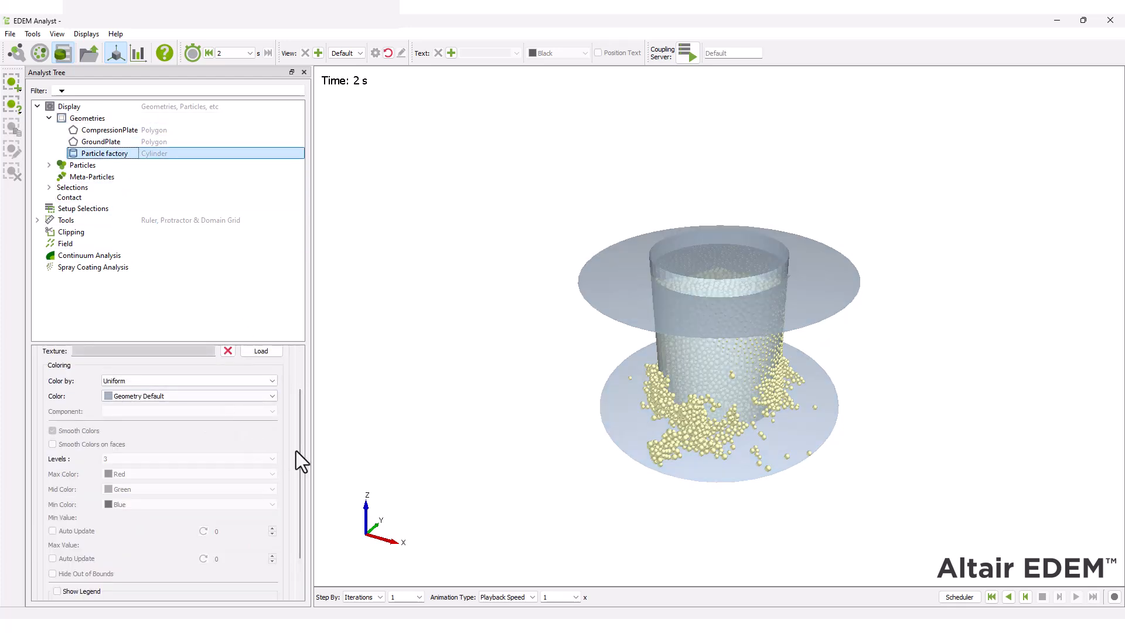
drag(296, 452, 297, 388)
click(46, 355)
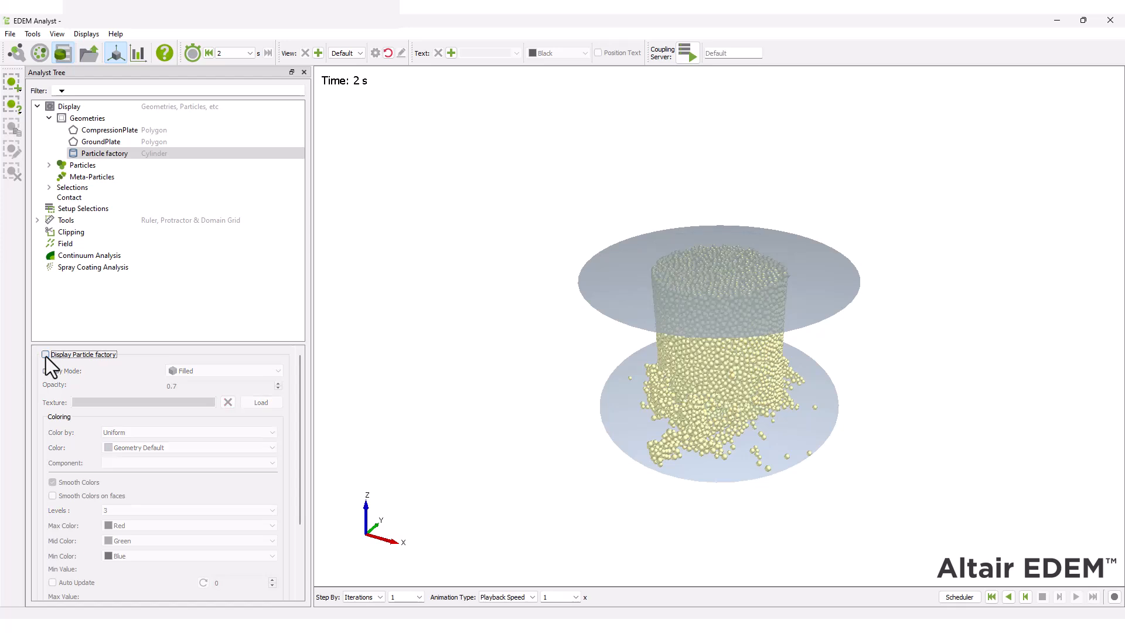
Color all particles by customBondsDamage, refresh the minimum and maximum values, and apply the coloring.
click(76, 166)
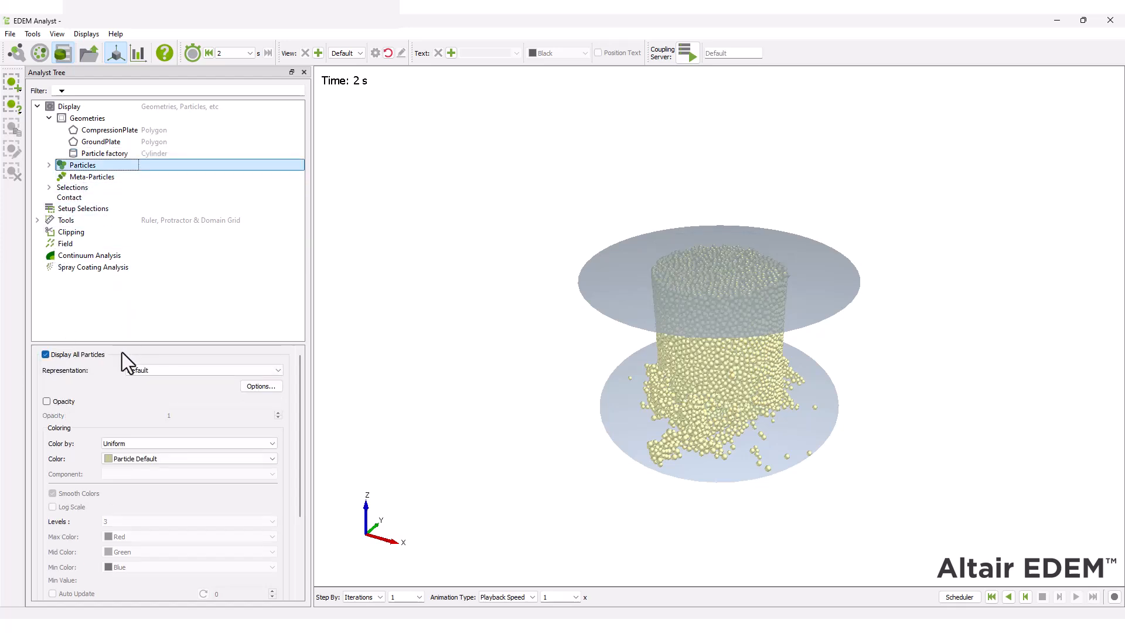
click(164, 442)
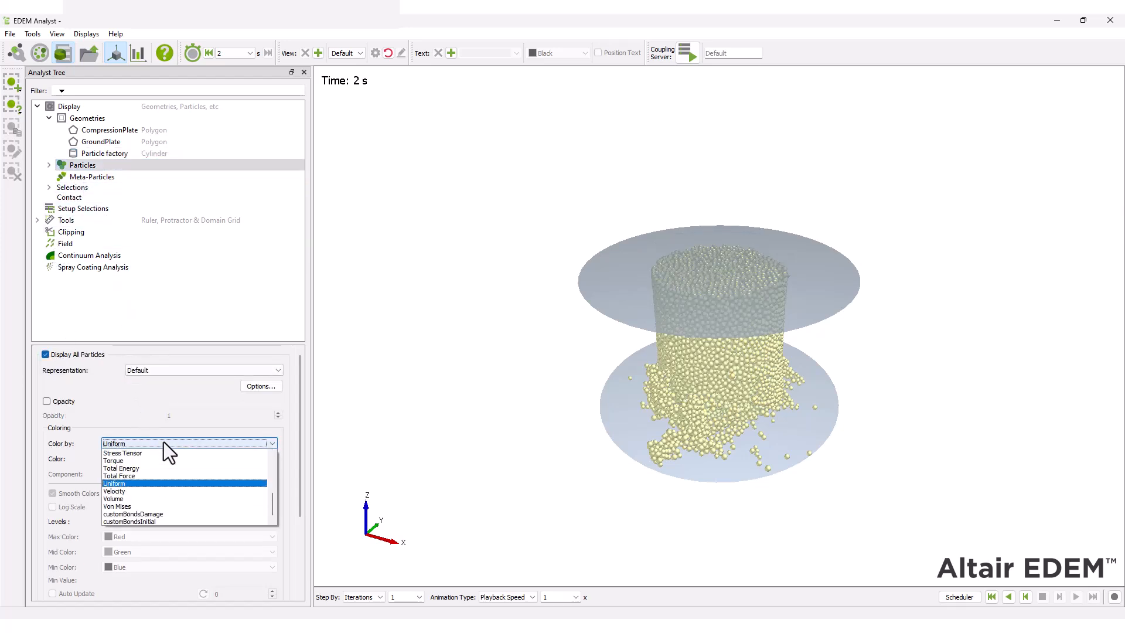
click(176, 515)
scroll(301, 411, down, 2)
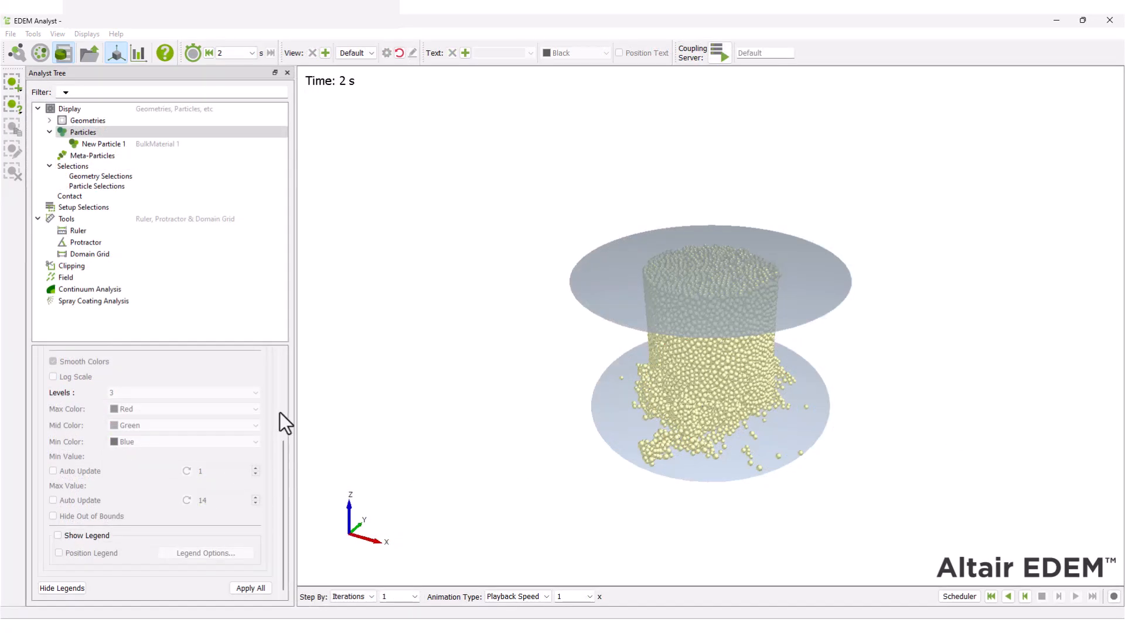
scroll(284, 422, up, 3)
click(246, 395)
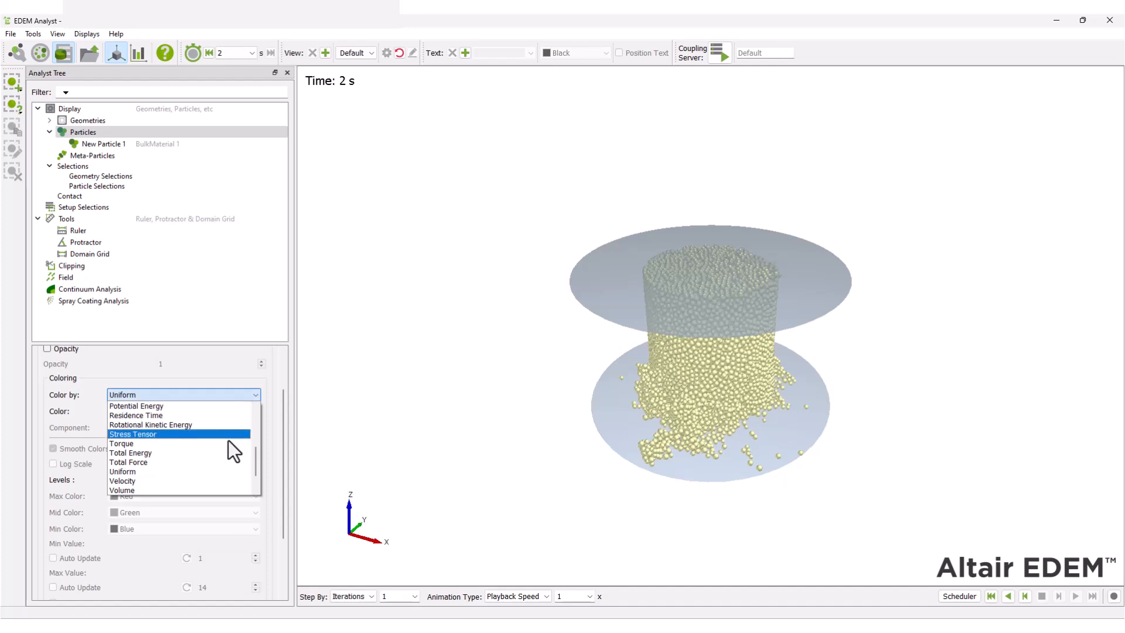
scroll(228, 441, down, 1)
click(213, 485)
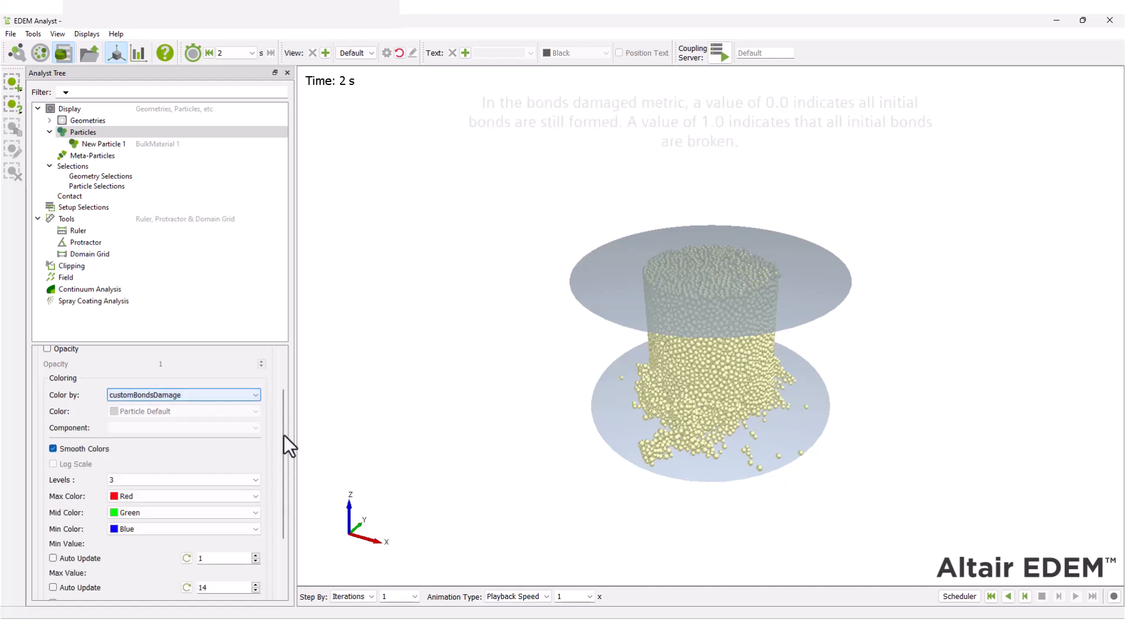
scroll(284, 435, down, 3)
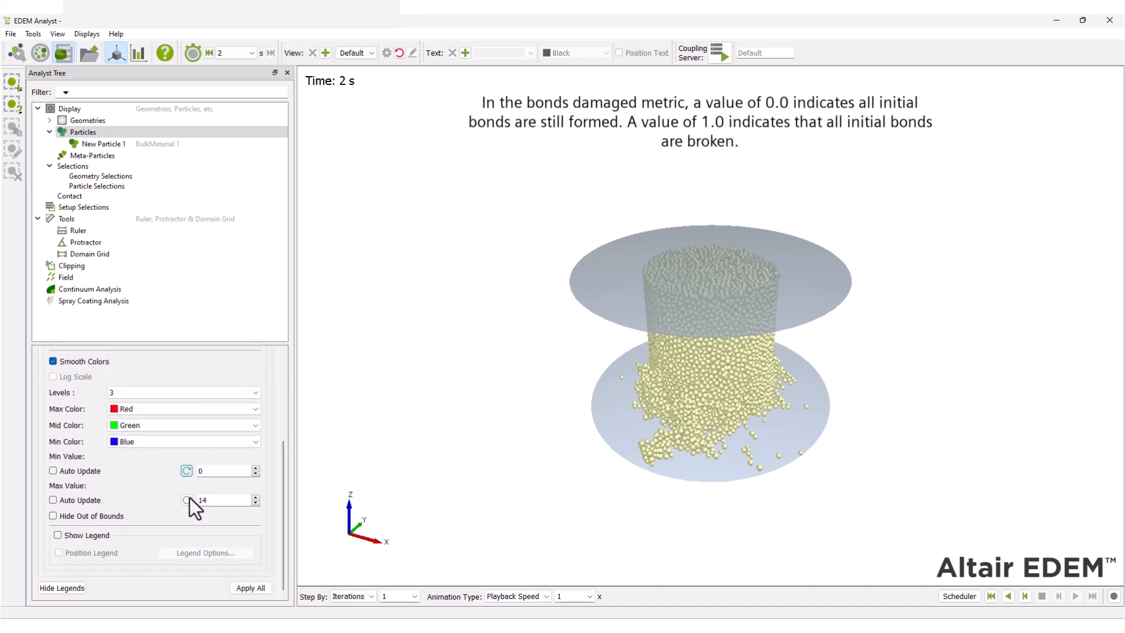
click(248, 589)
Color all particles by customBondsInitial with a refreshed value range, and enable auto update for the minimum and maximum values.
scroll(282, 434, up, 3)
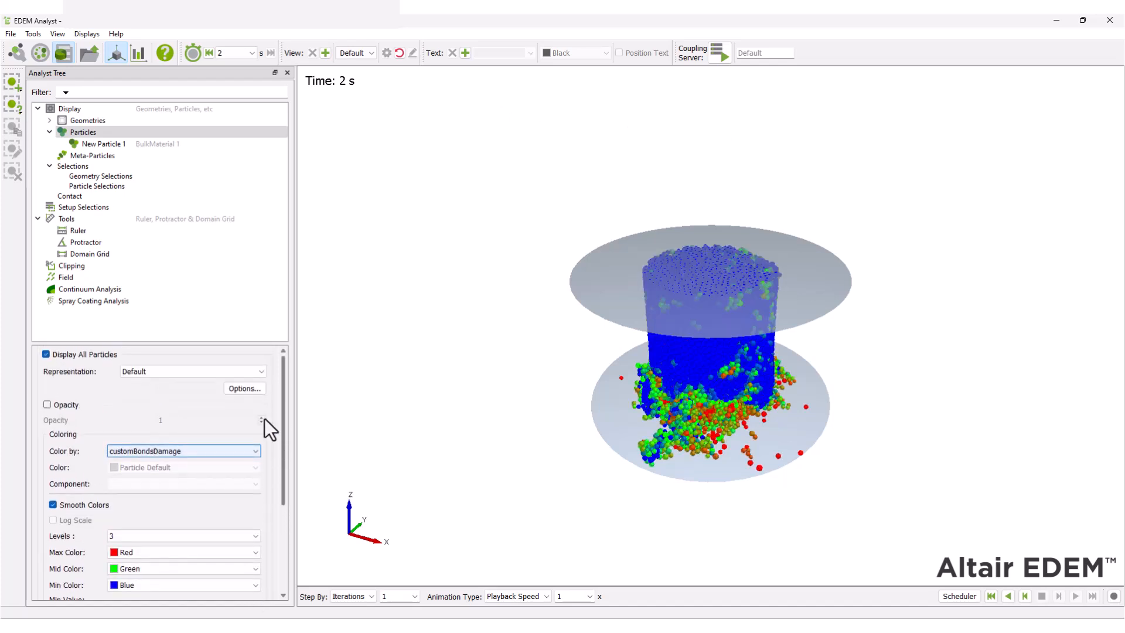
click(254, 450)
scroll(220, 519, up, 1)
click(210, 547)
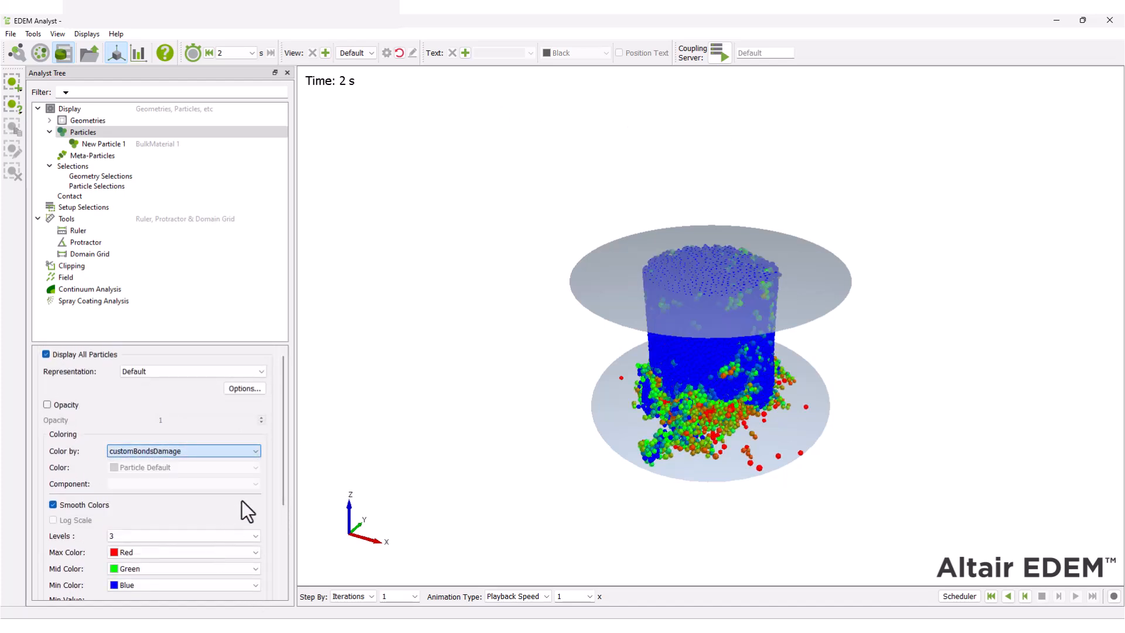
drag(282, 478, 279, 554)
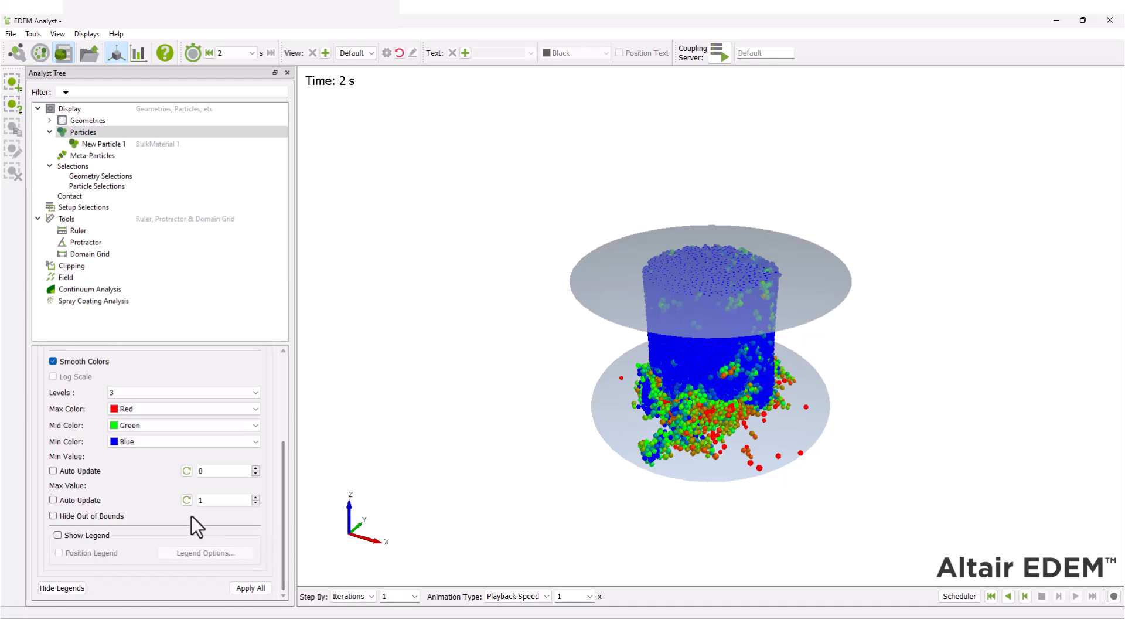
click(186, 500)
click(187, 470)
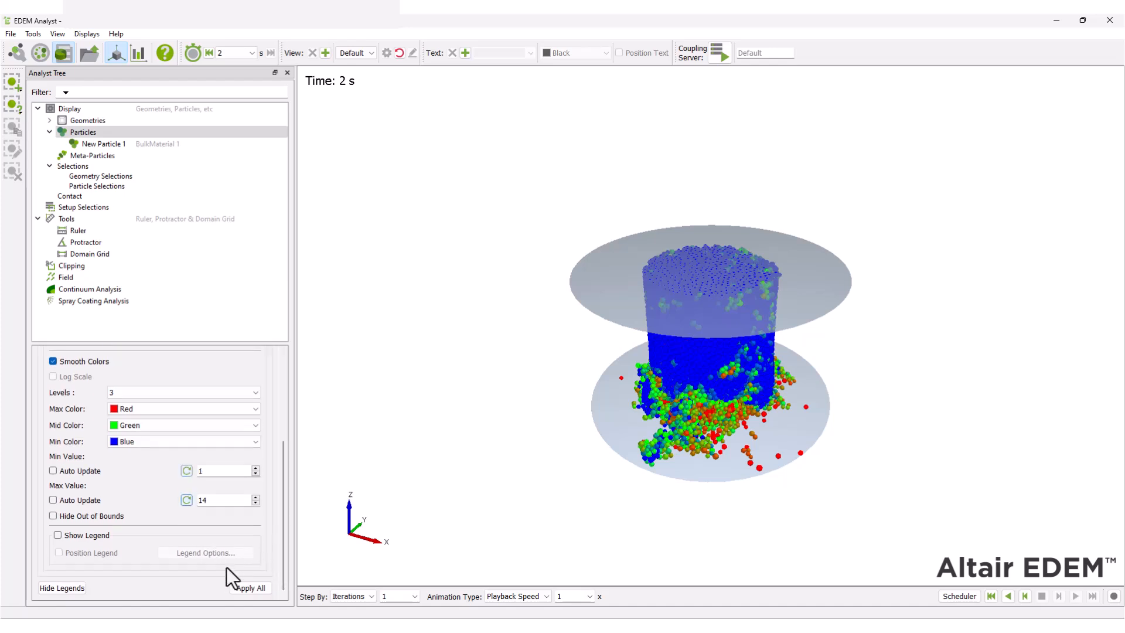
click(251, 588)
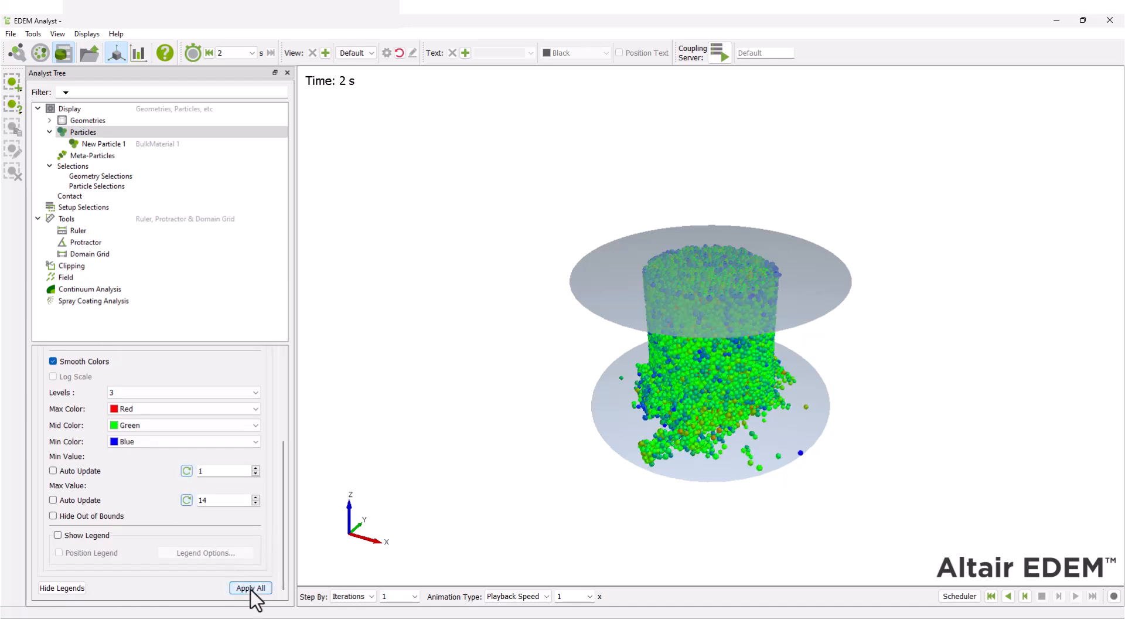
click(53, 500)
click(53, 471)
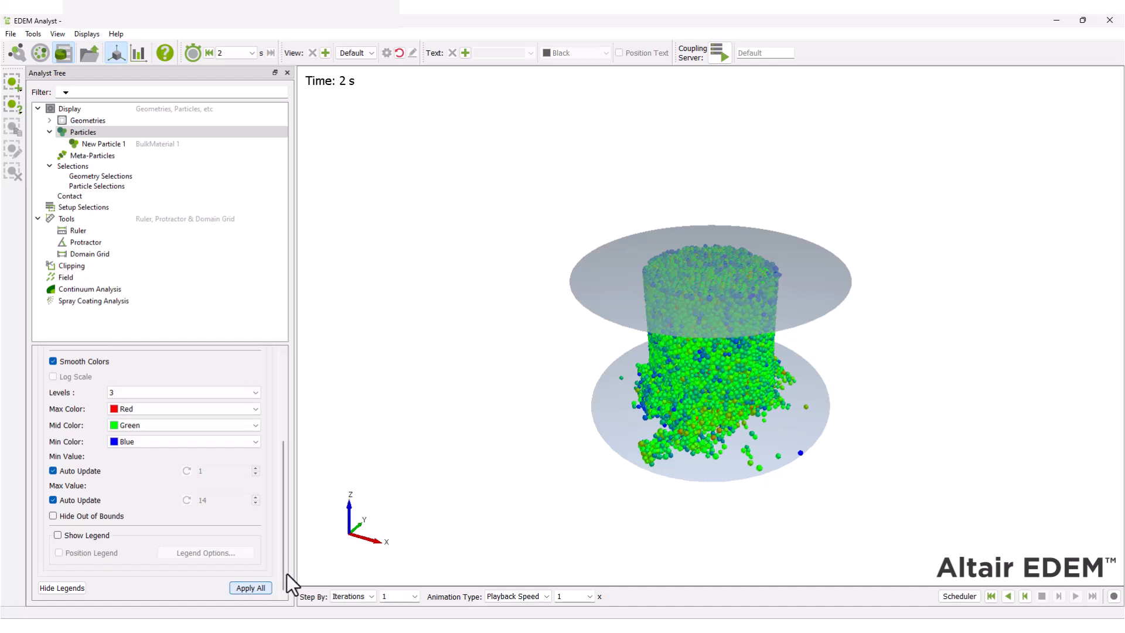
Turn off the display of all particles and apply the change.
mouse_move(286, 574)
mouse_down()
mouse_move(290, 448)
mouse_move(283, 568)
mouse_up()
click(46, 356)
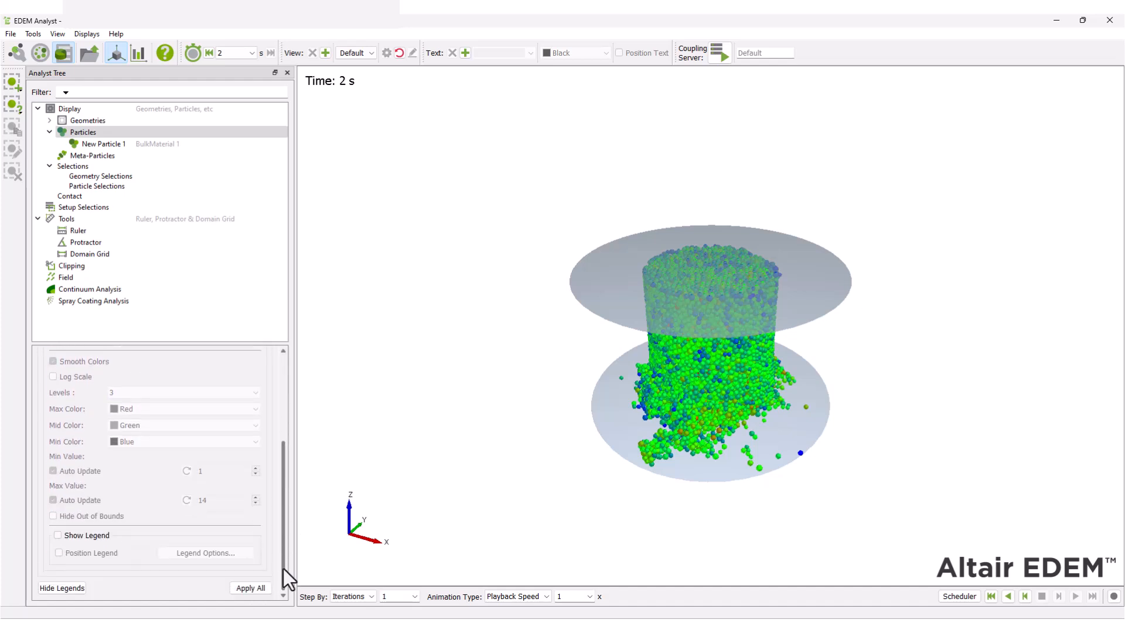
click(251, 588)
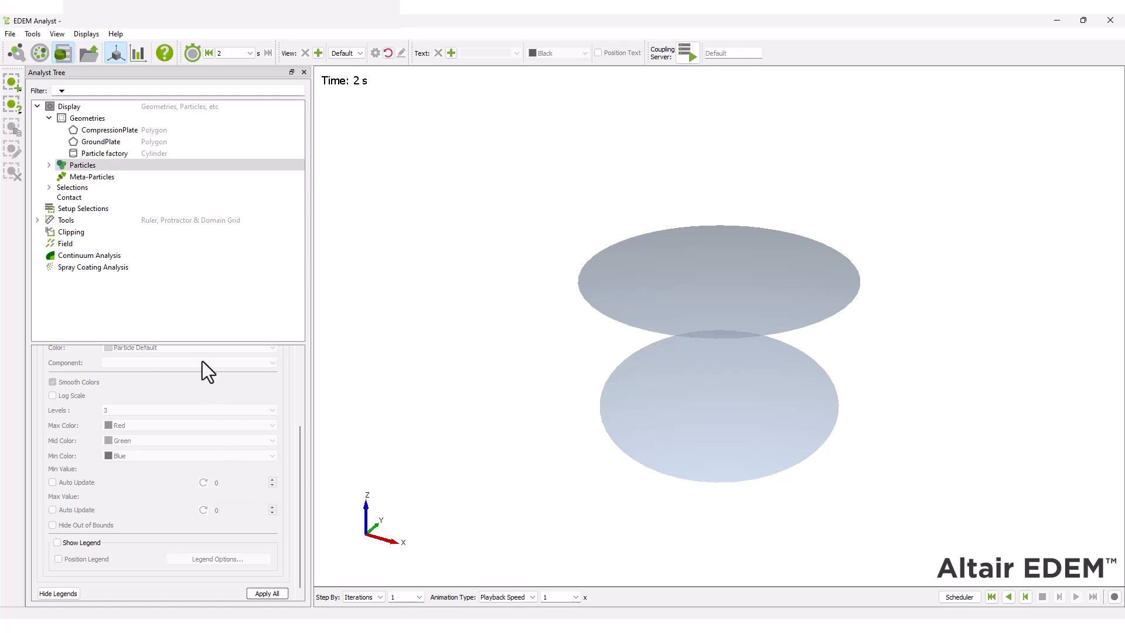
Display the contacts between New Particle 1 and New Particle 1 as contact vectors colored by BondStatus.
click(120, 197)
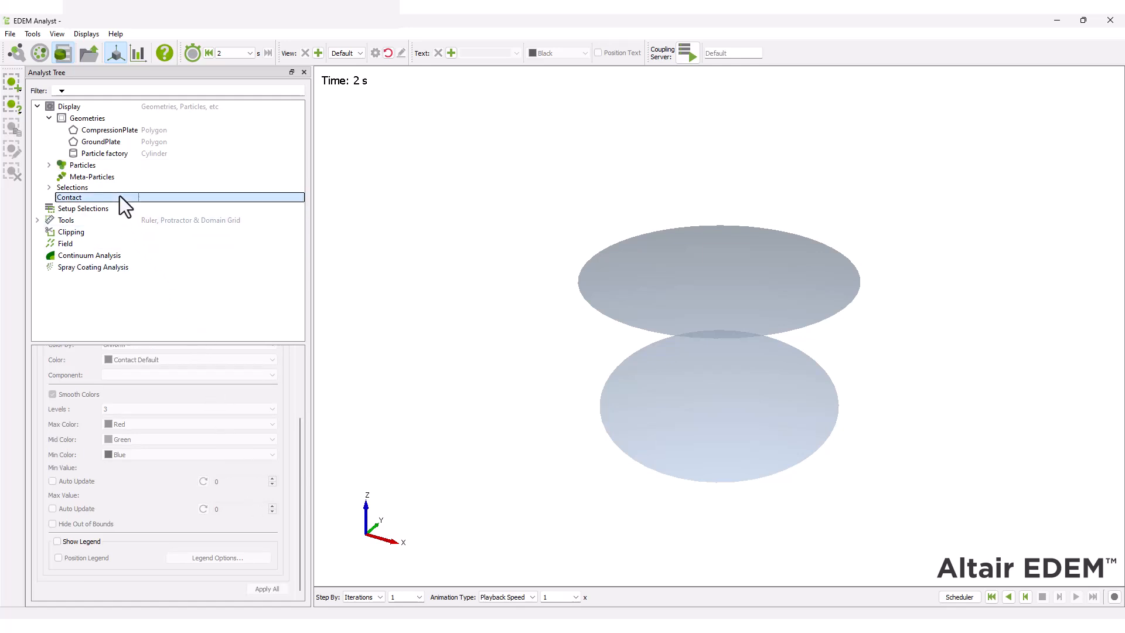
drag(301, 469, 296, 372)
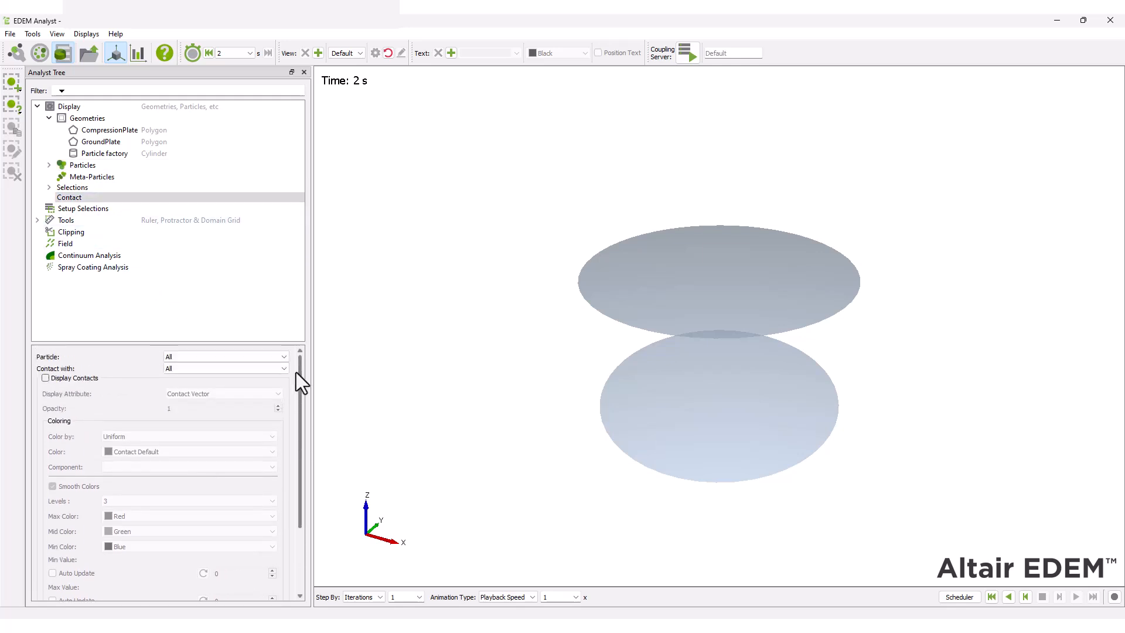
click(209, 357)
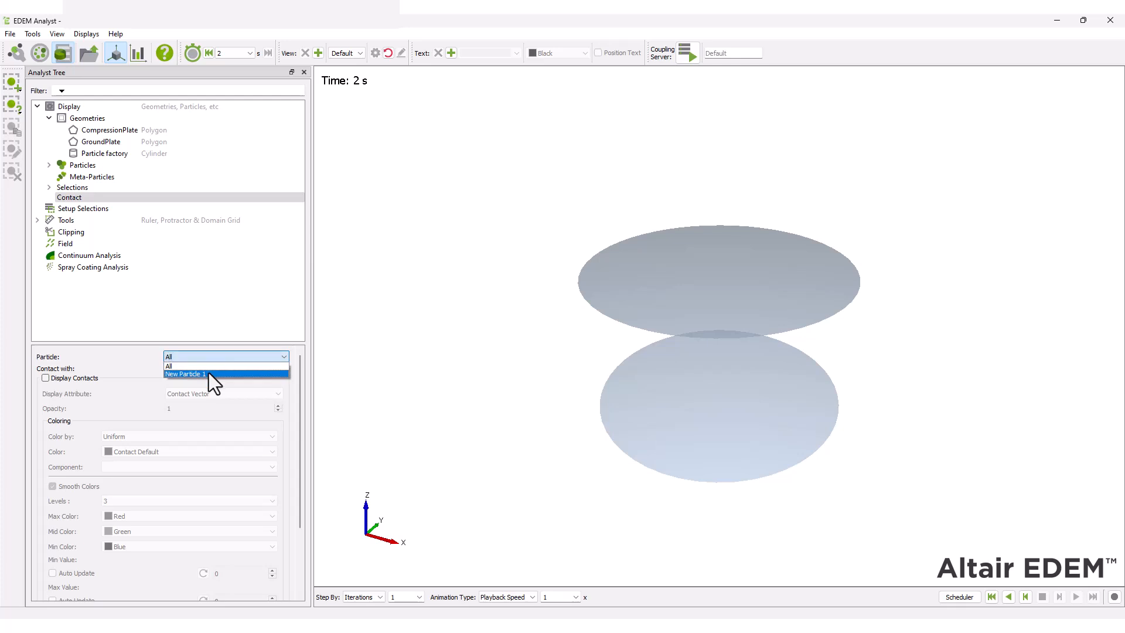
click(210, 371)
click(209, 370)
click(209, 382)
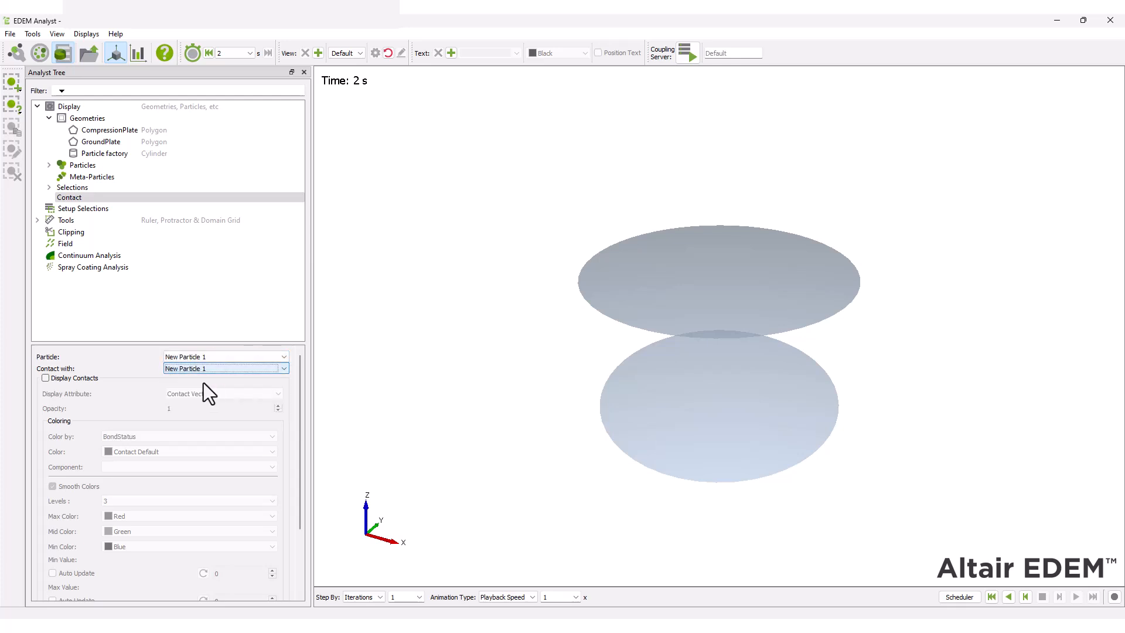
click(46, 378)
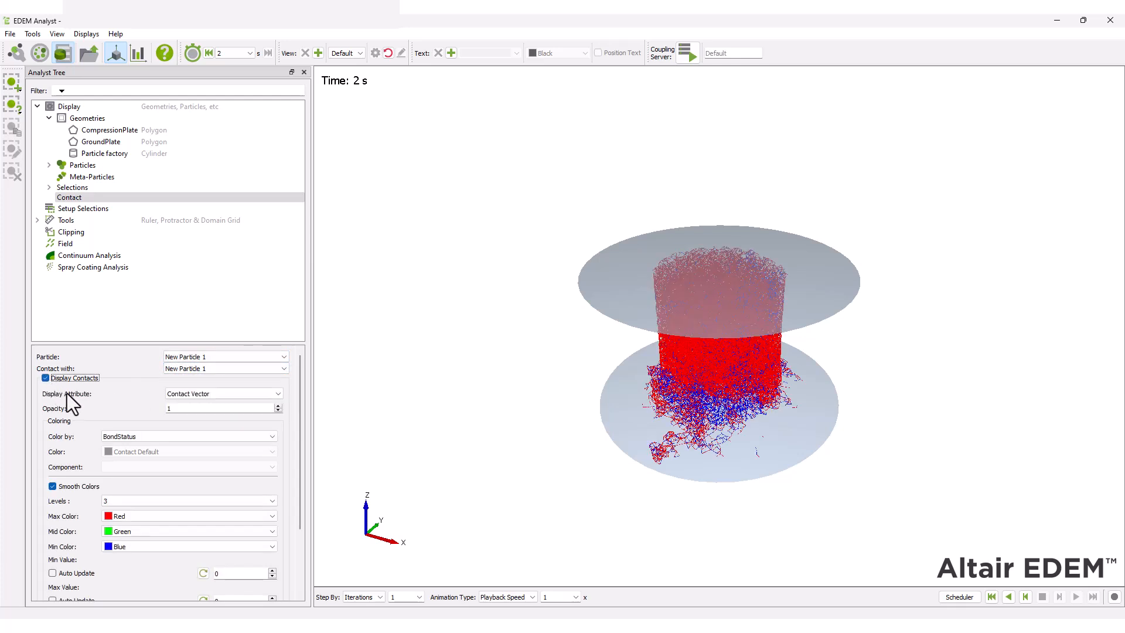
Color the particle contacts by customInitialOverlap.
click(143, 439)
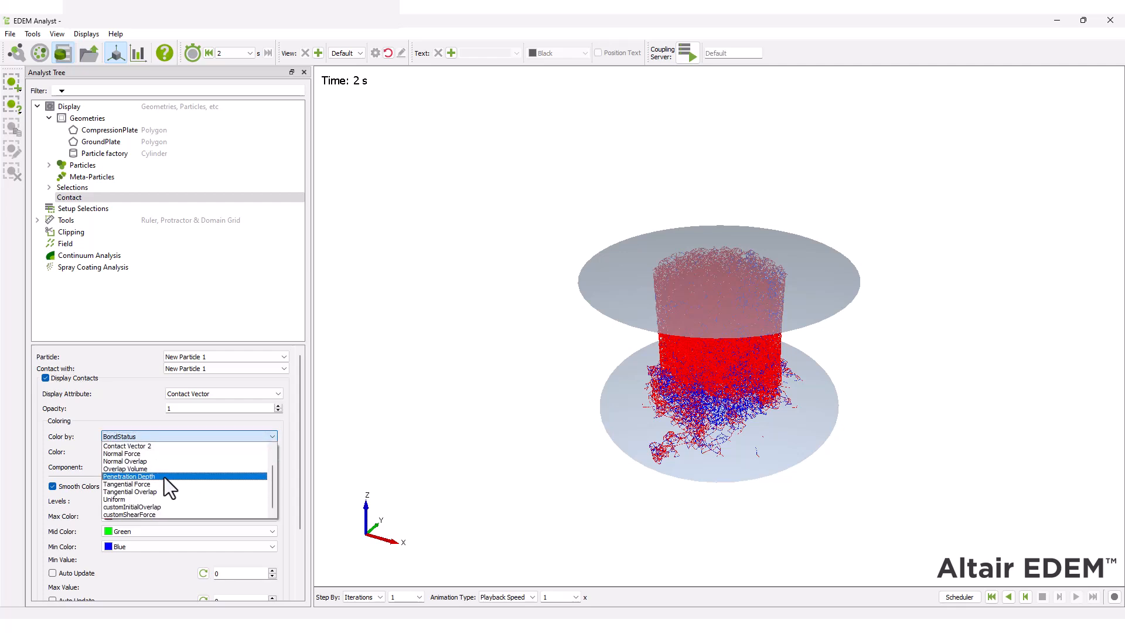
scroll(168, 500, down, 1)
click(168, 507)
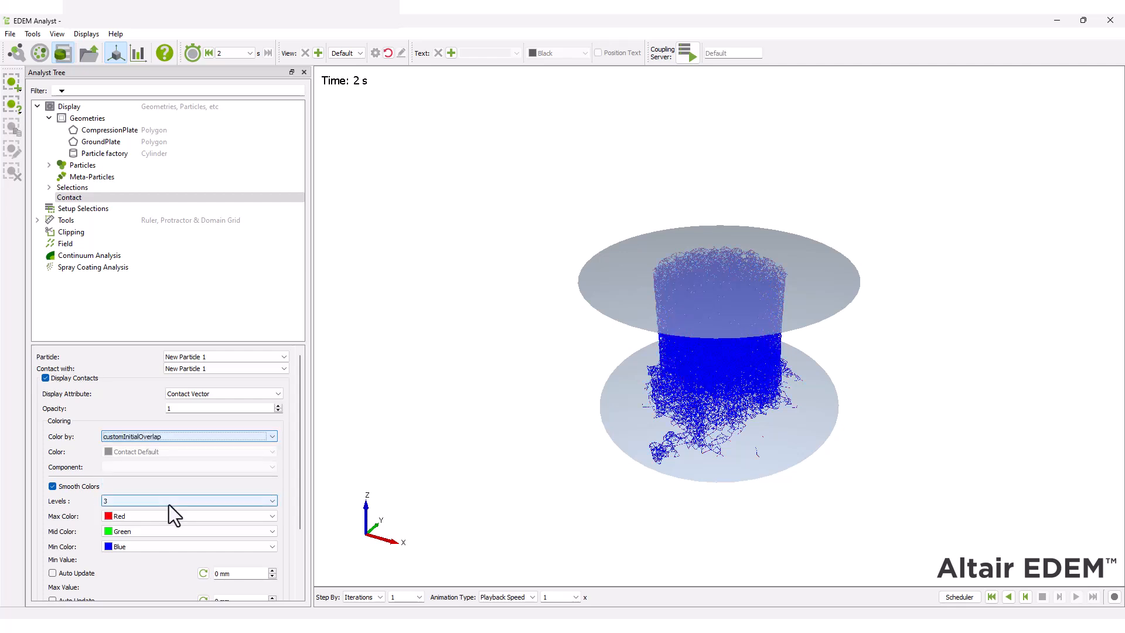
Color the particle contacts by the magnitude of customShearForce.
click(187, 437)
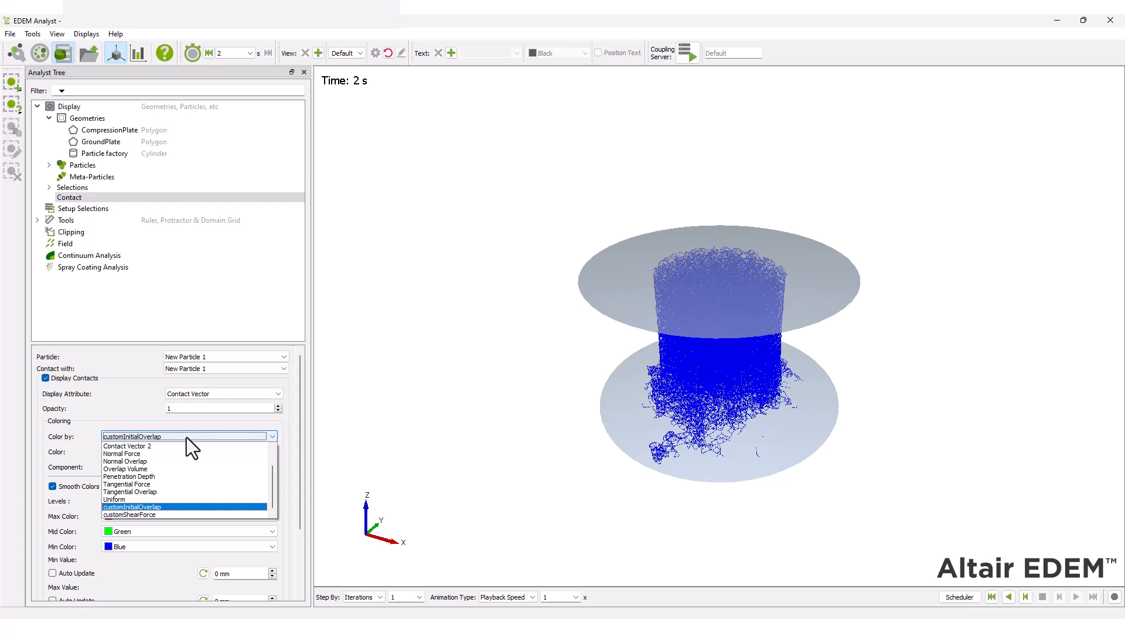
click(179, 514)
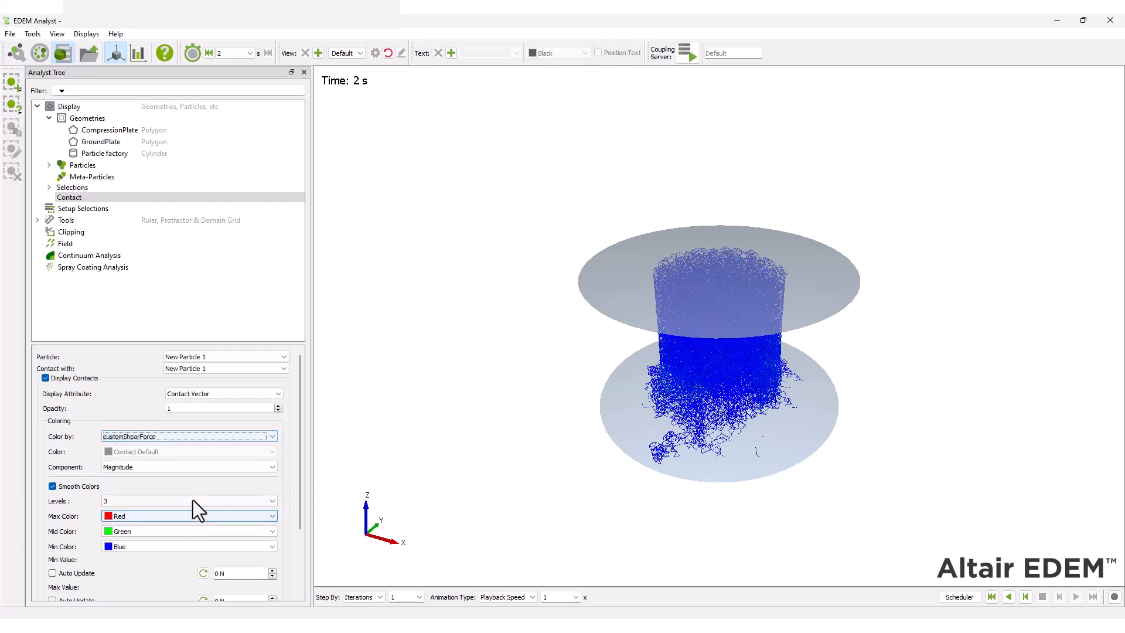
mouse_move(298, 427)
mouse_down()
mouse_move(297, 495)
mouse_move(300, 440)
mouse_move(287, 420)
mouse_up()
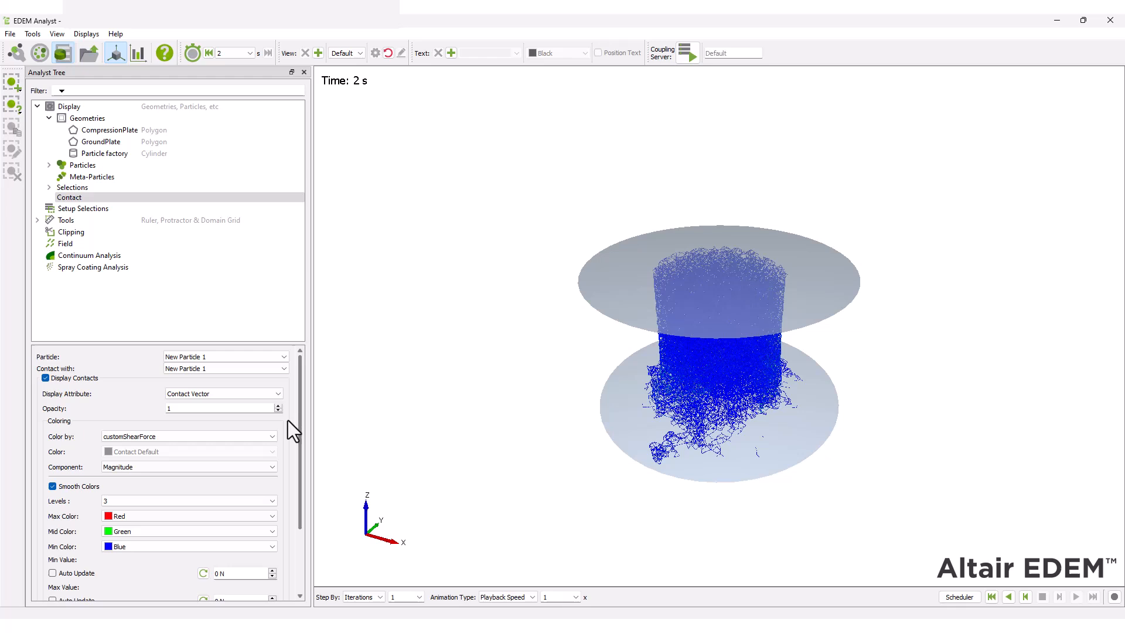
click(251, 437)
click(228, 445)
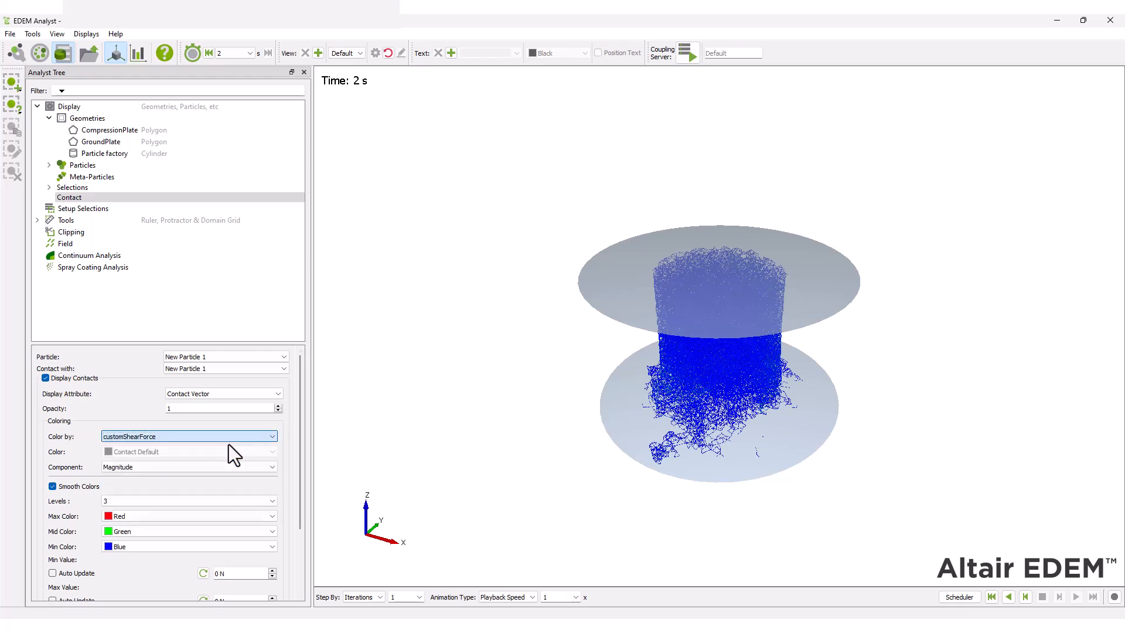
Start a line graph with the Geometry group and the CompressionPlate section as its source element.
click(136, 54)
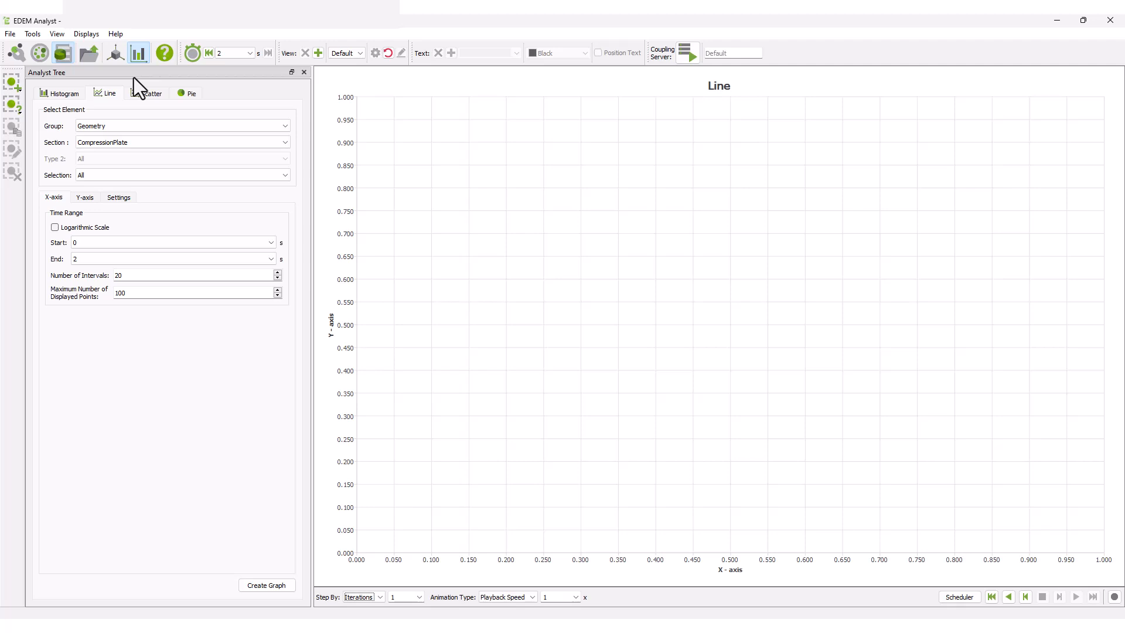
click(122, 126)
click(120, 144)
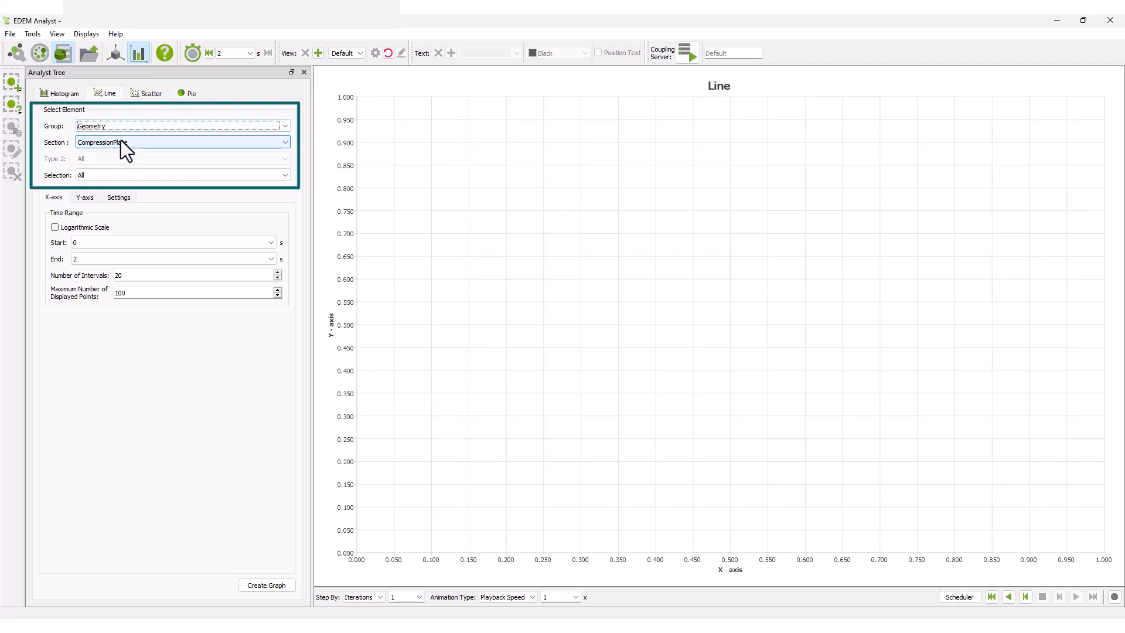
click(121, 141)
click(118, 159)
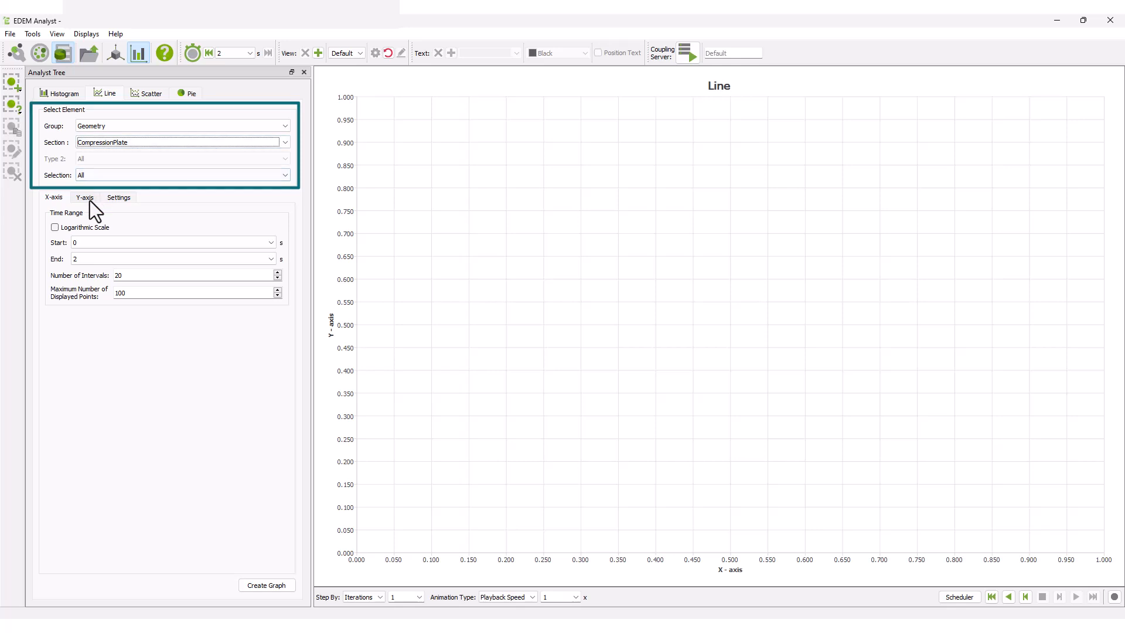
Set the Y-axis attribute to Total Force with the Magnitude component and Total value, and create the line graph.
click(87, 198)
click(116, 294)
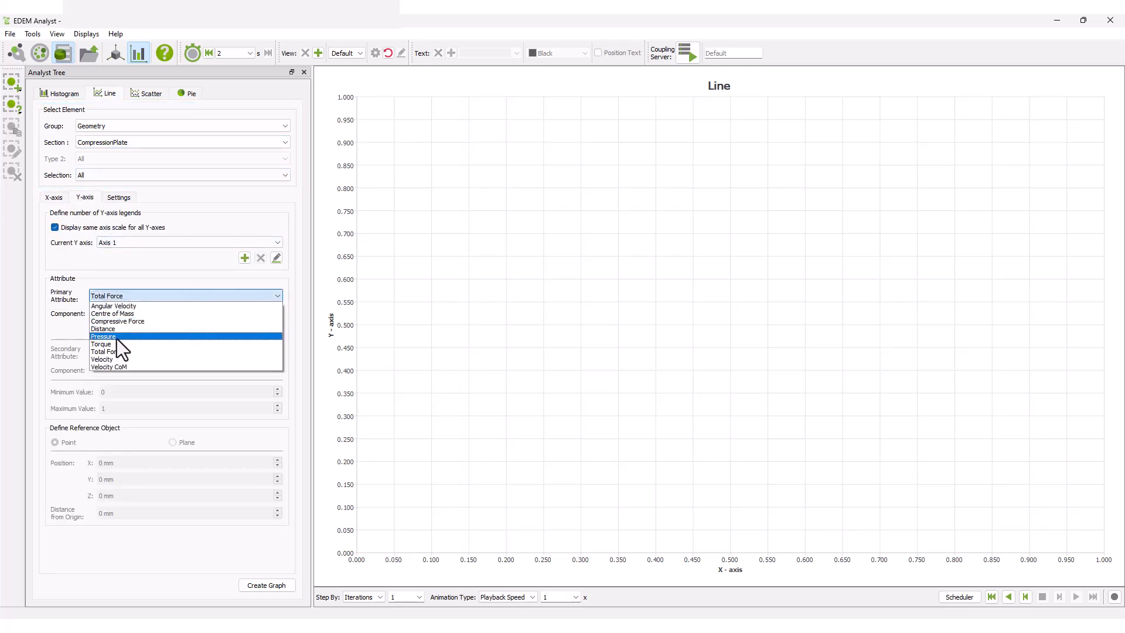
click(118, 353)
click(118, 315)
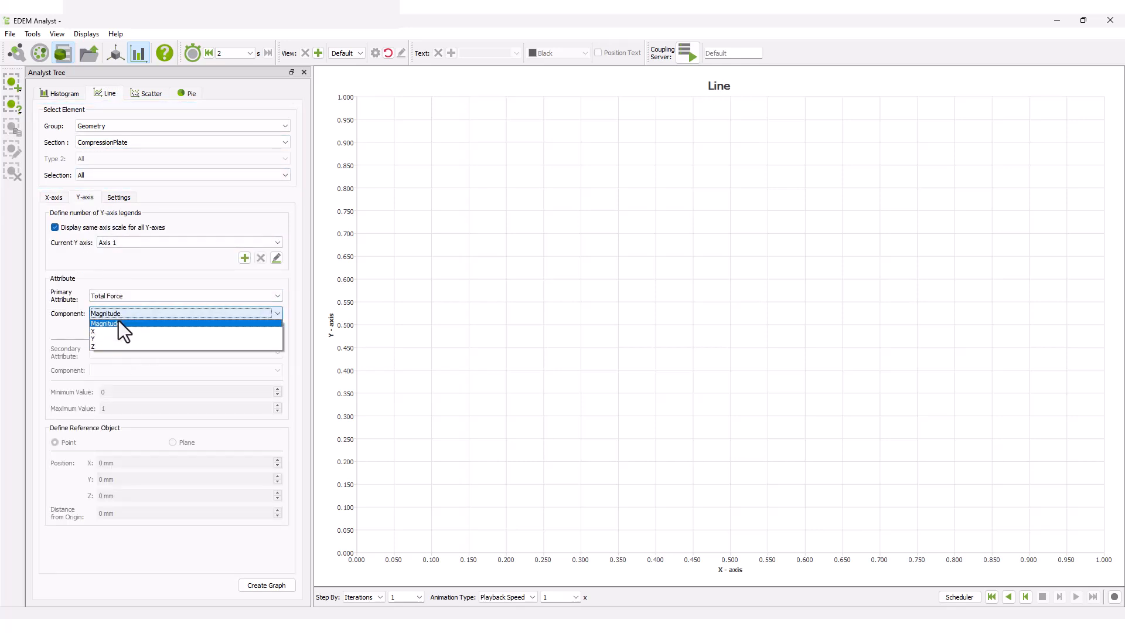
click(117, 323)
click(118, 329)
click(117, 328)
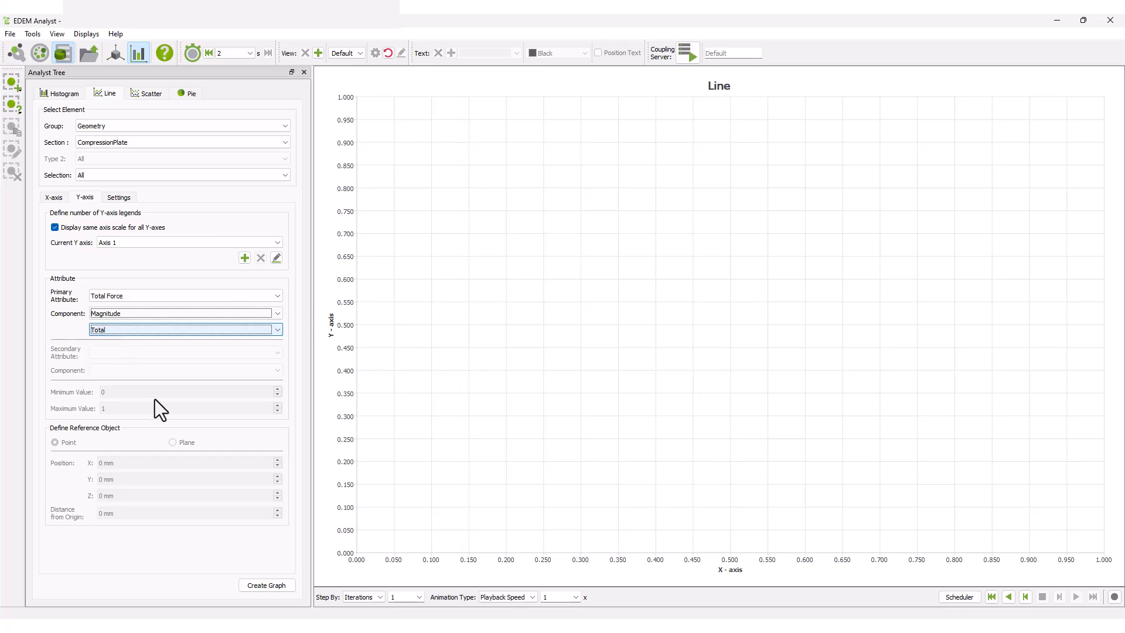
click(266, 586)
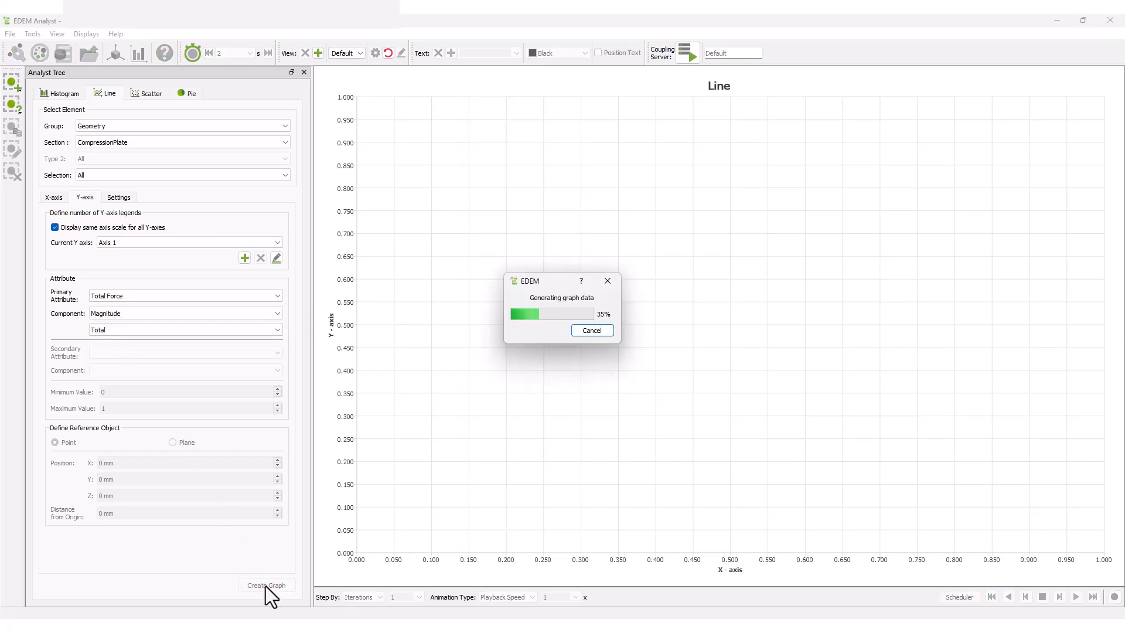